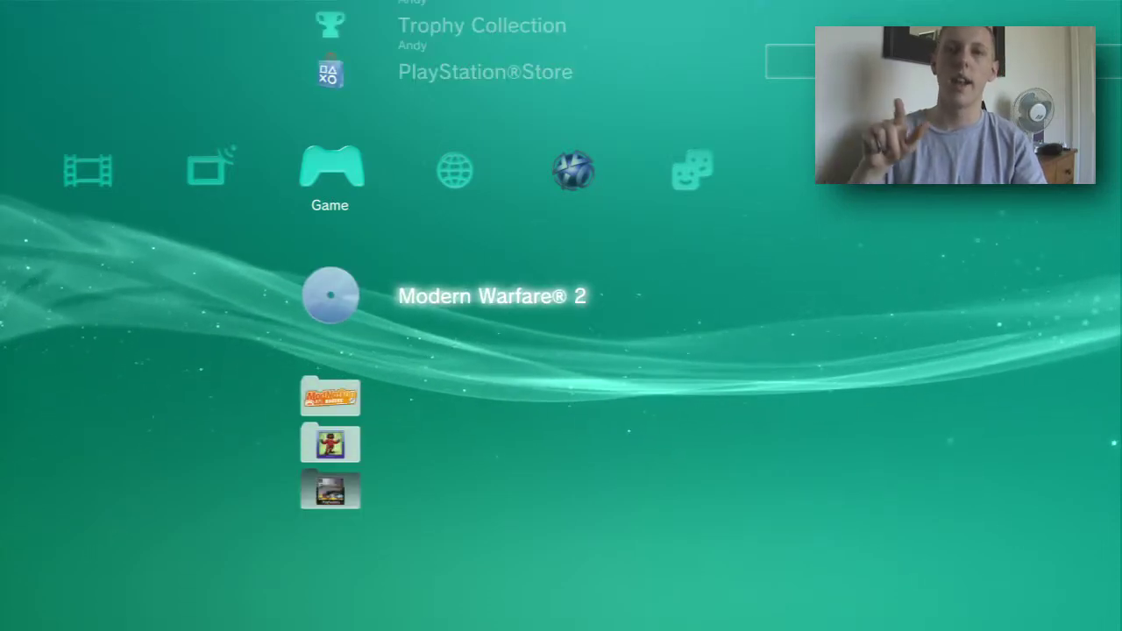
- In the PS3 XMB, go to Settings > Display Settings and enter Video Output Settings
key(Left)
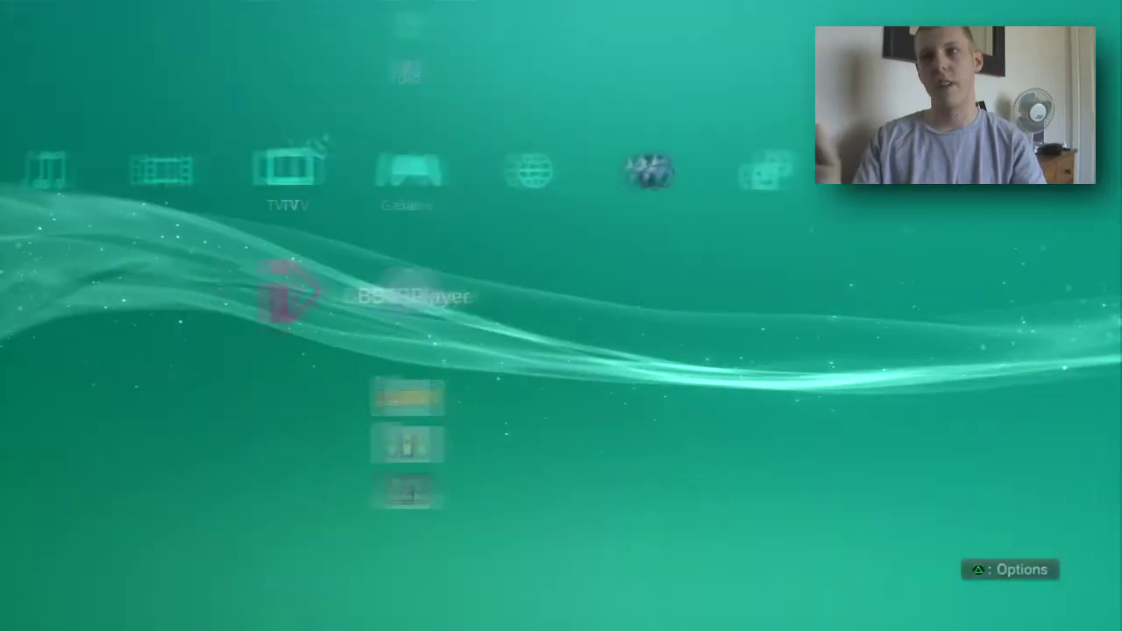
key(Left)
key(Left)
key(Left)
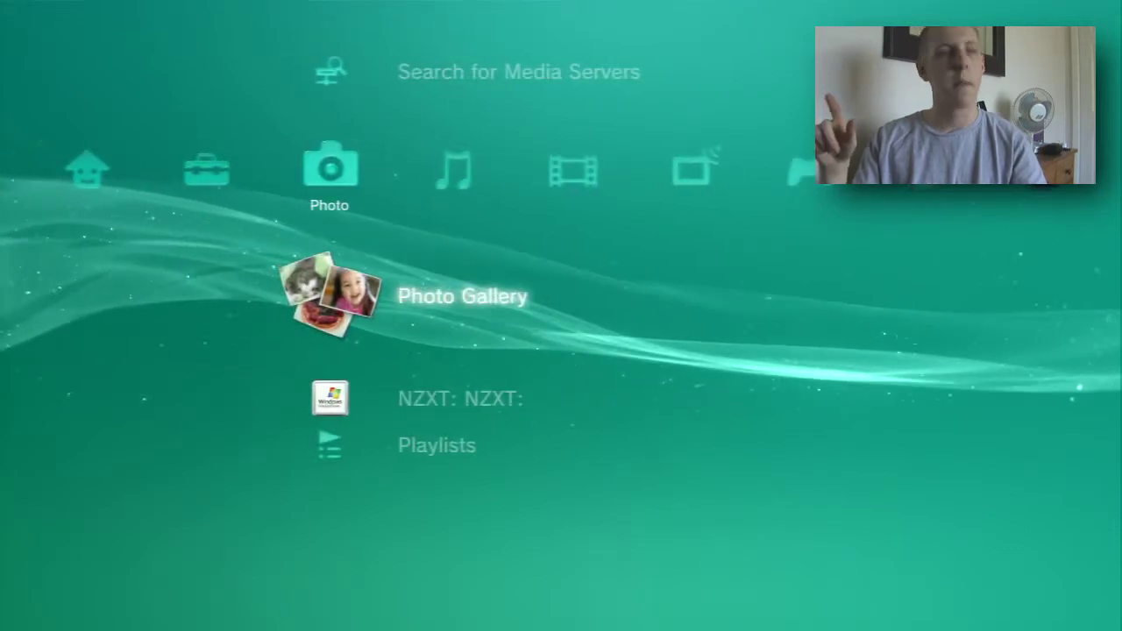
key(Left)
key(Down)
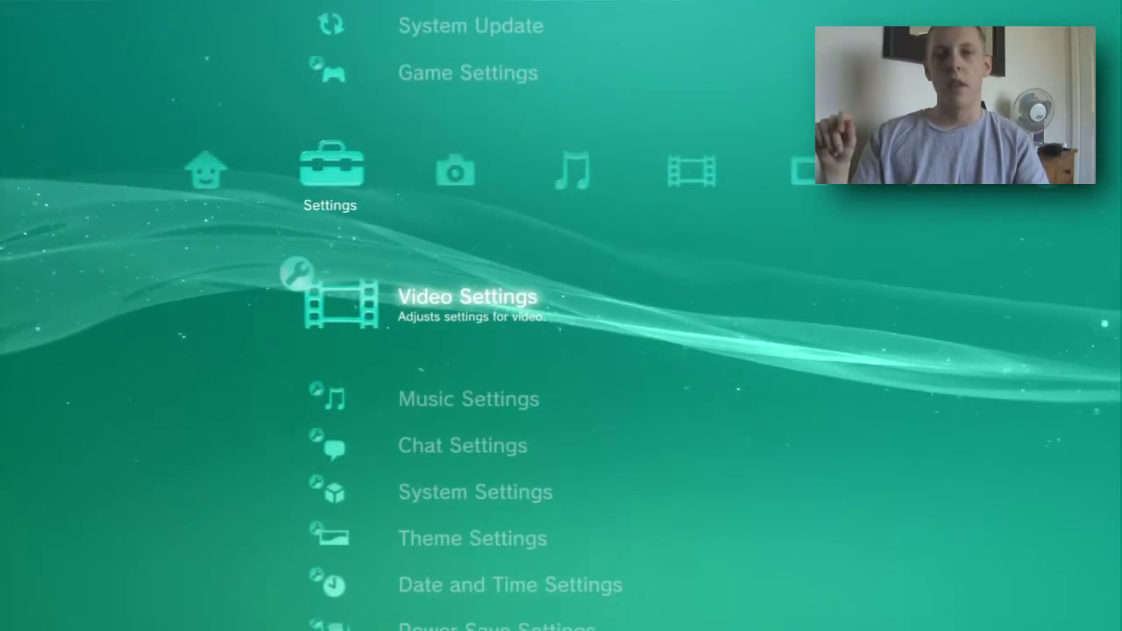
key(Down)
key(Down)
key(Down)
key(Down)
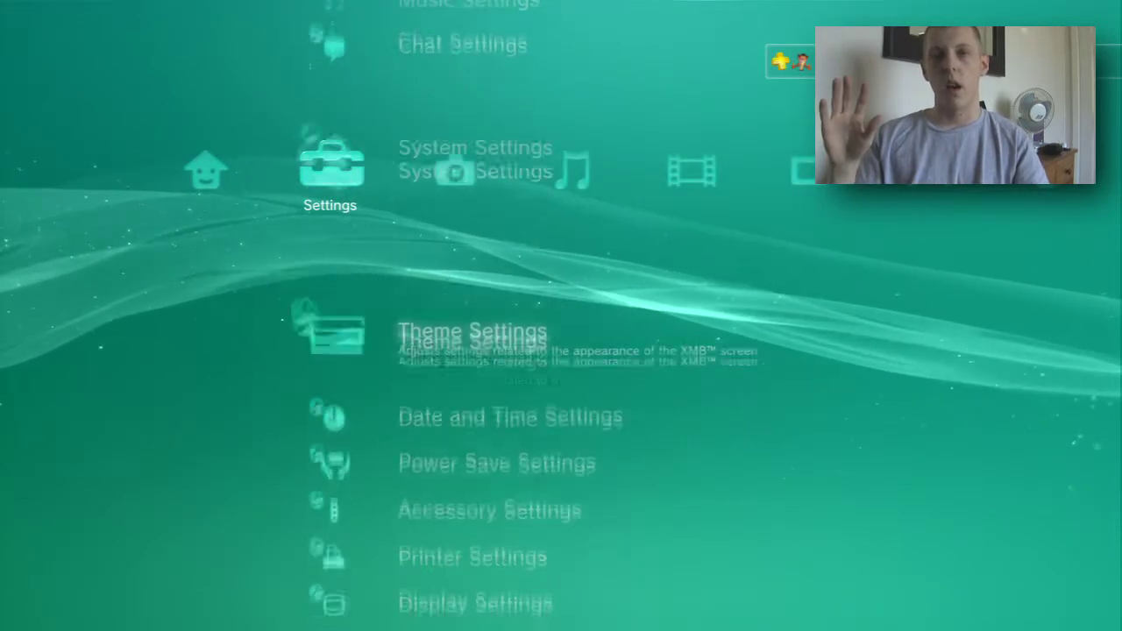
key(Down)
key(Down)
key(Down)
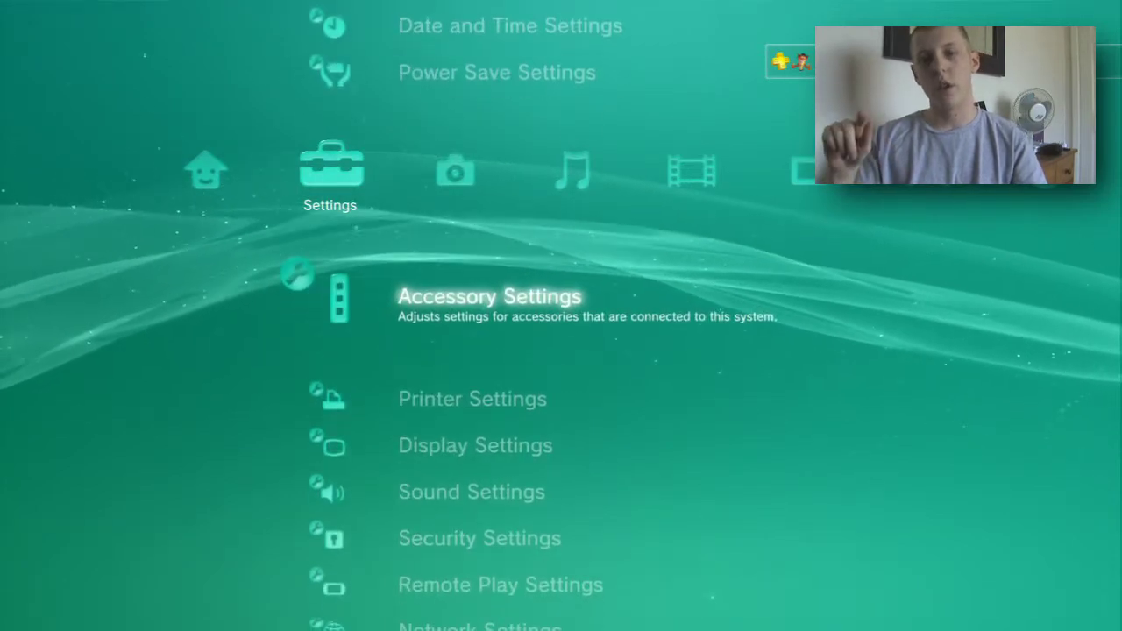
key(Down)
key(Down)
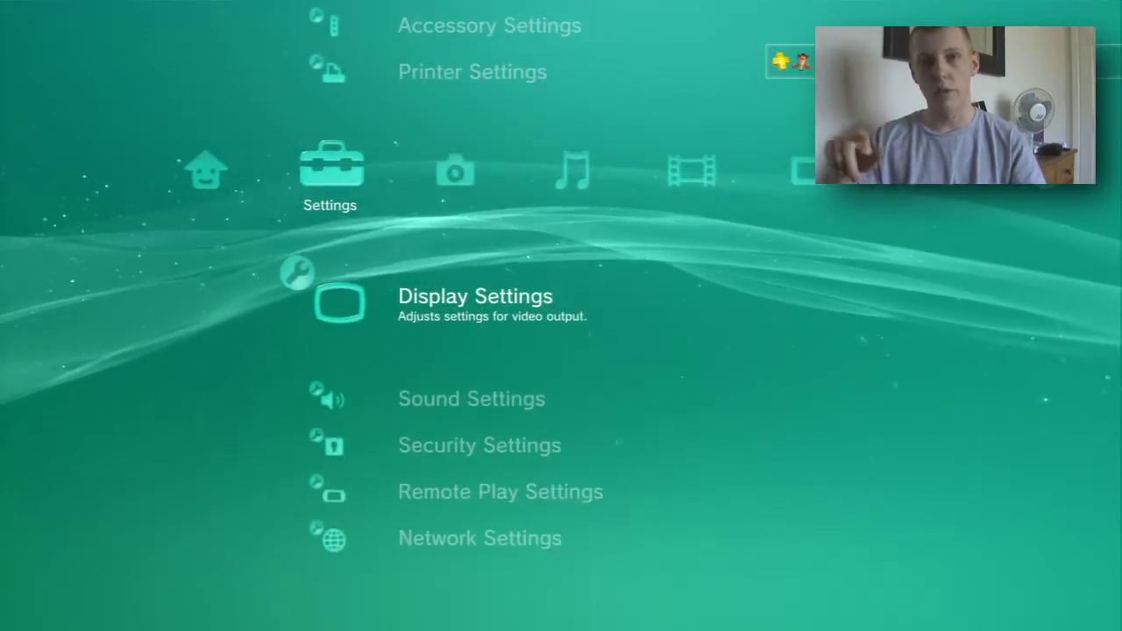
key(Return)
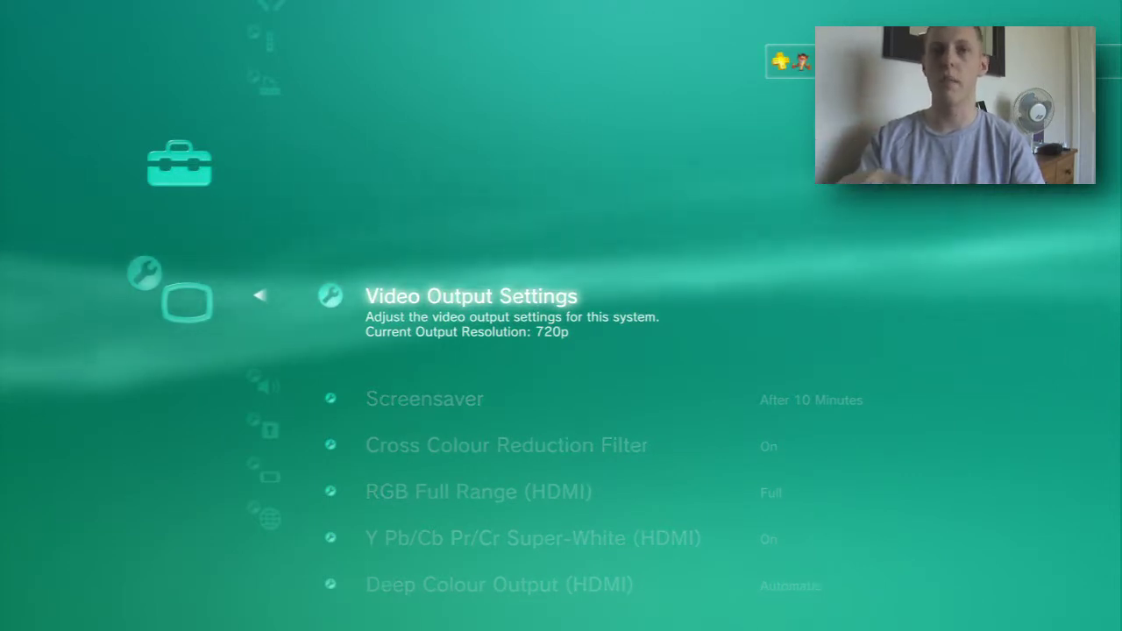
key(Return)
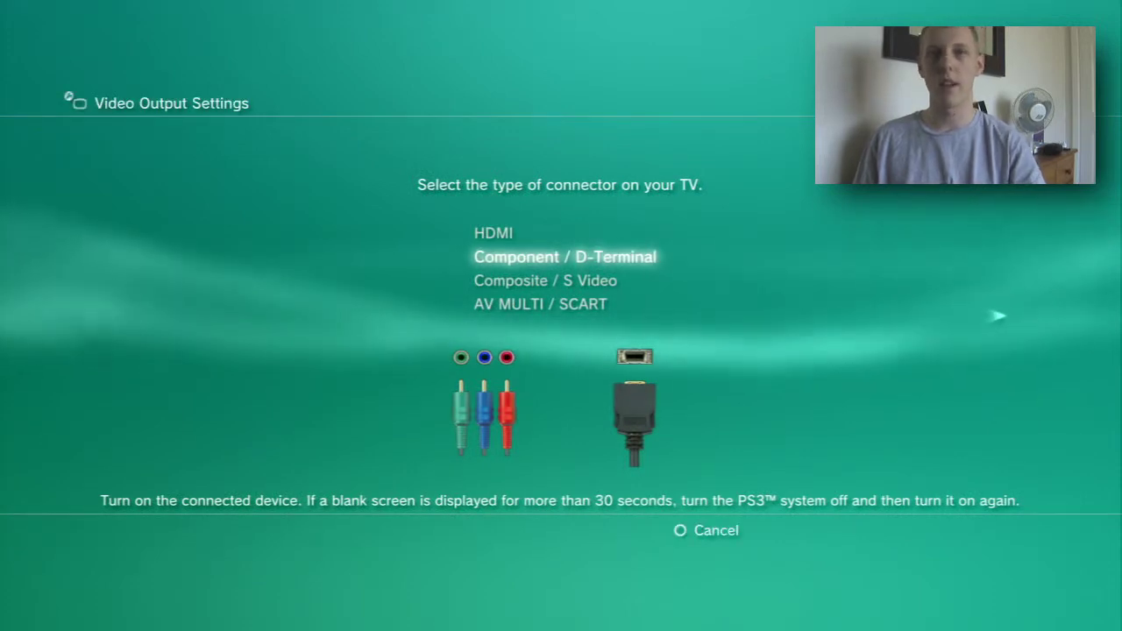
- Choose Component / D-Terminal and limit resolutions to 720p by clearing 1080i and 1080p
key(Return)
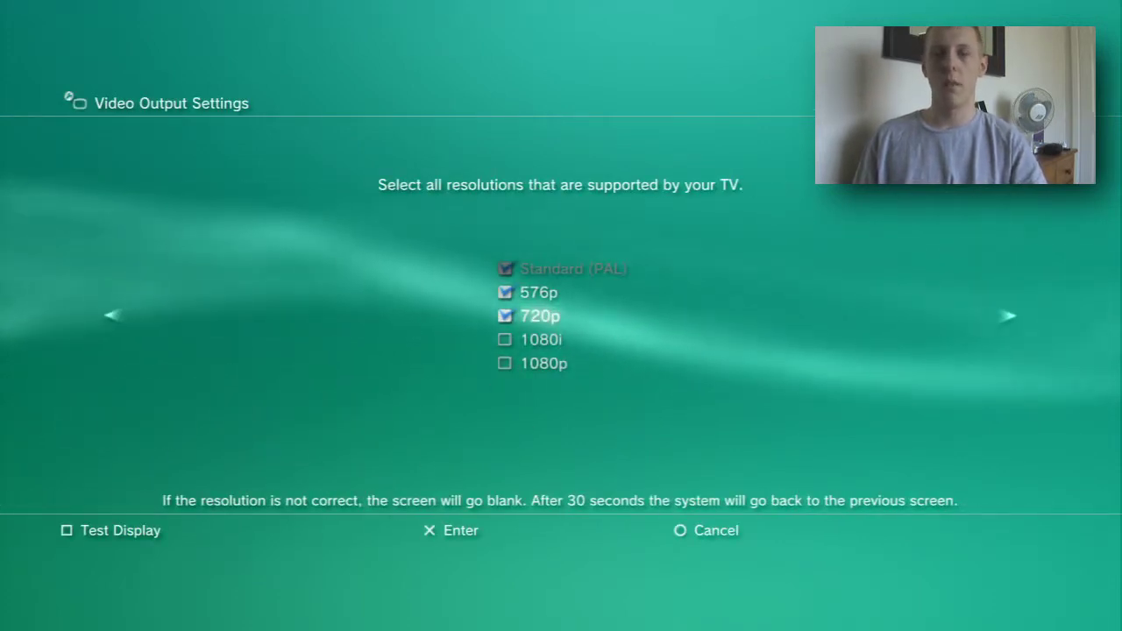
key(Return)
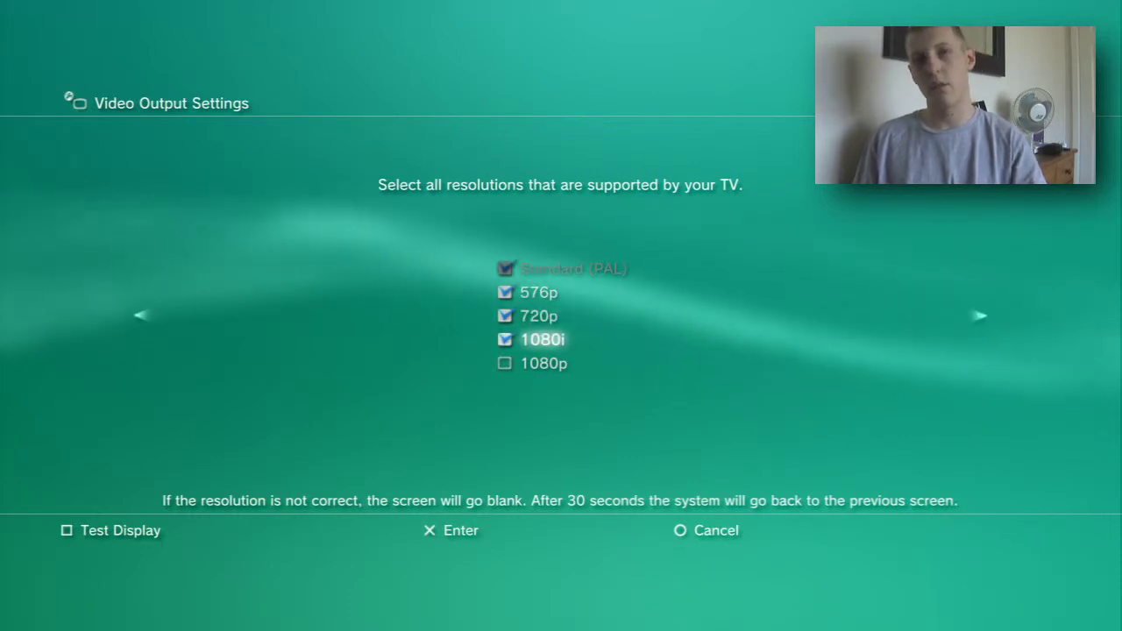
key(Down)
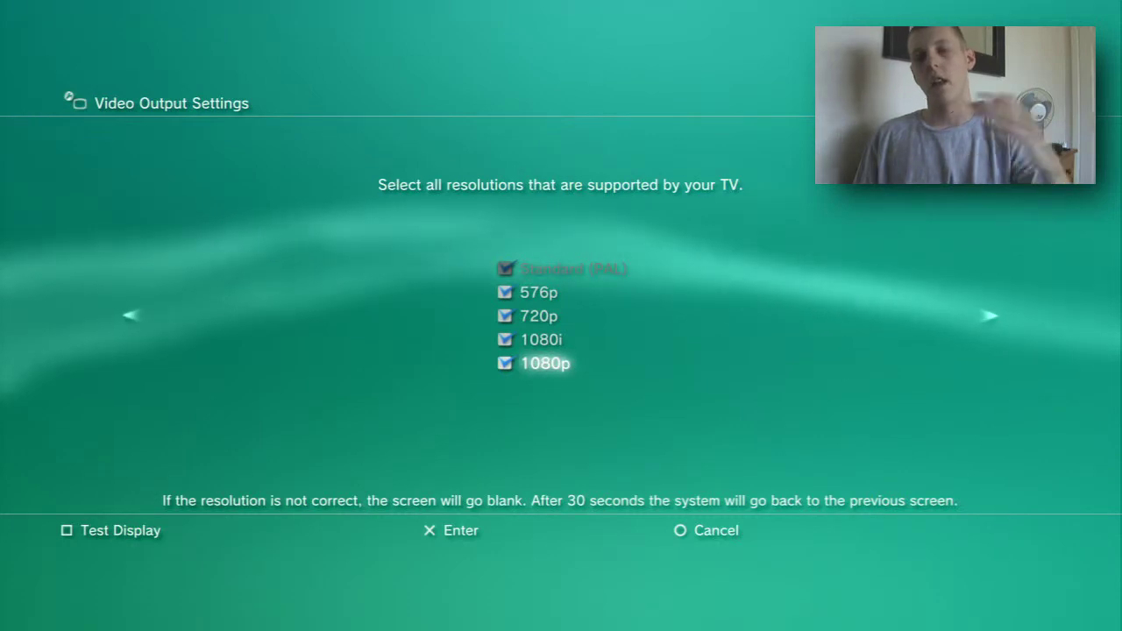
key(Return)
key(Up)
key(Return)
key(Up)
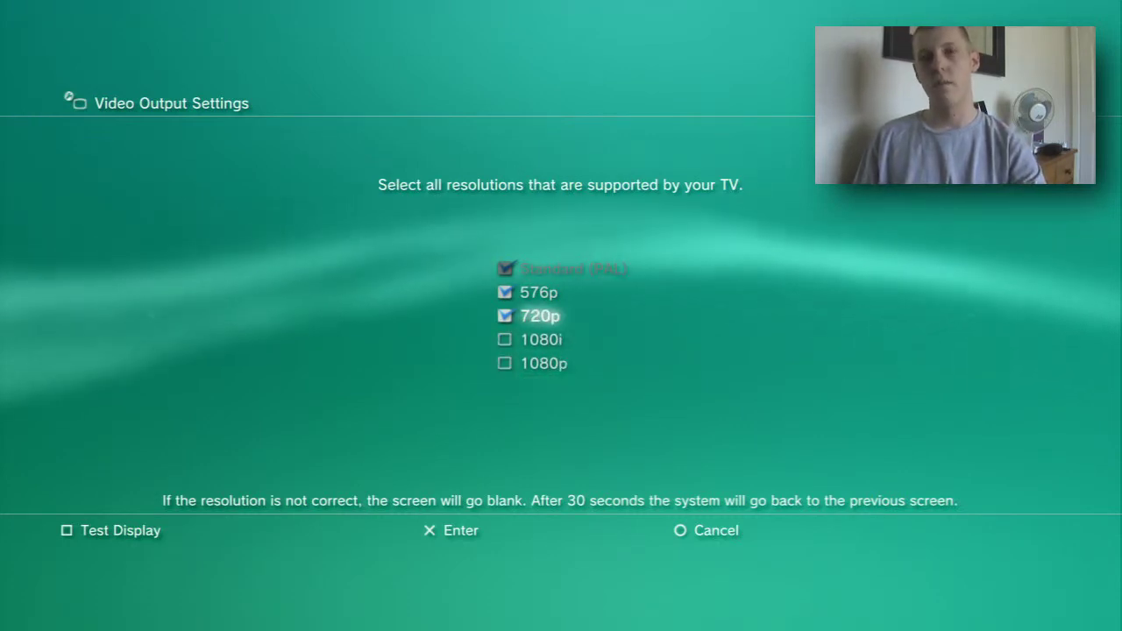
key(Right)
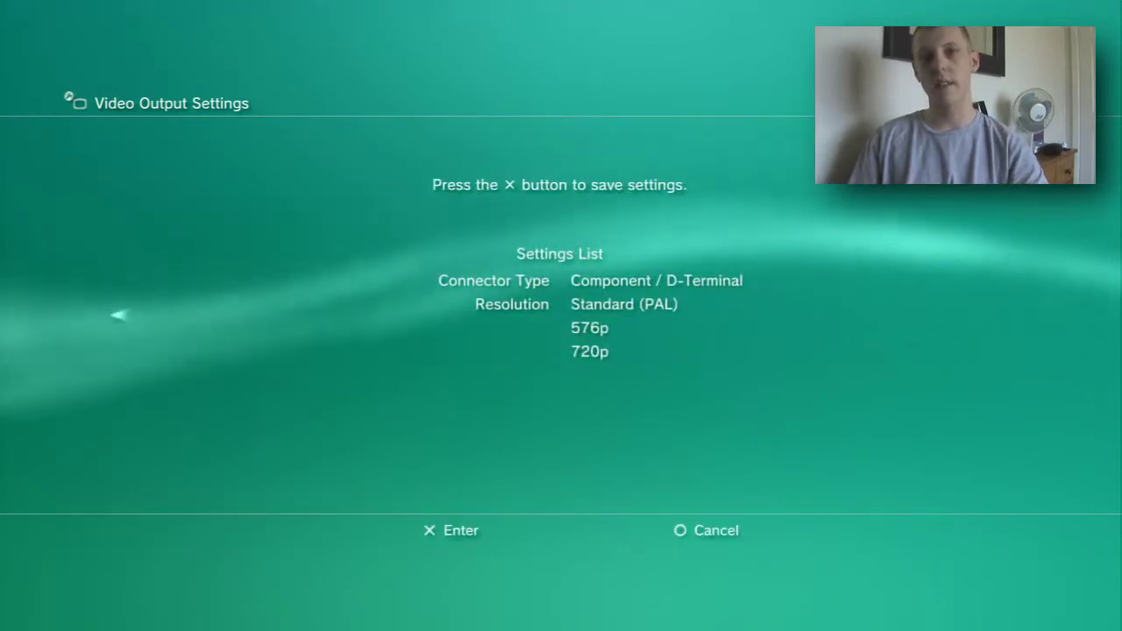
- Save the video output and set audio output to Audio Input Connector / SCART / AV MULTI
key(Return)
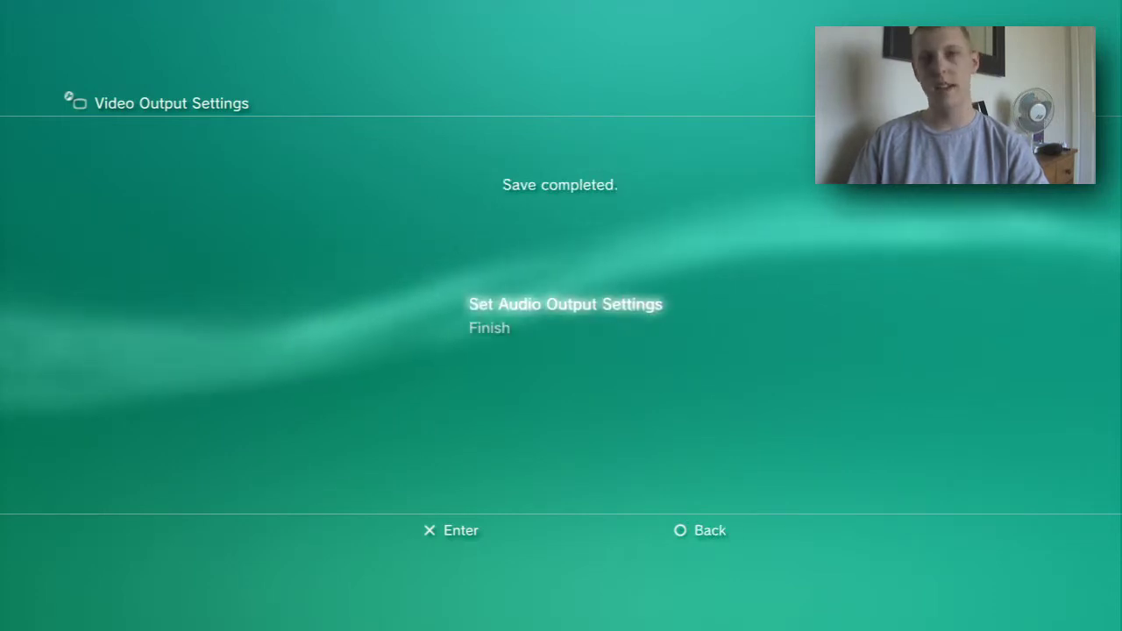
key(Return)
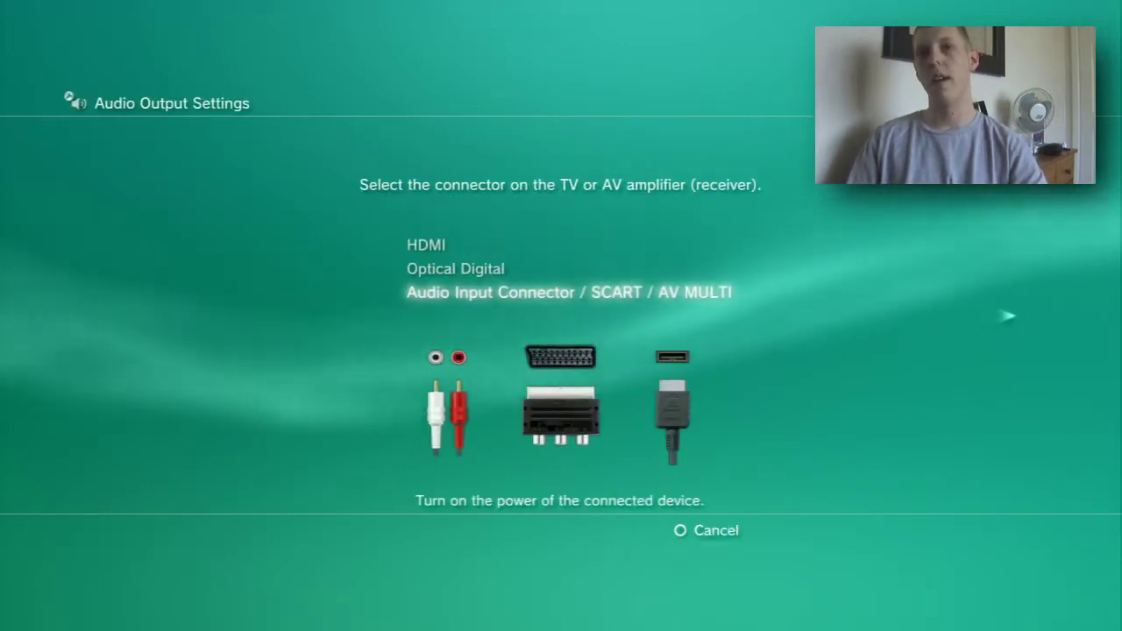
key(Return)
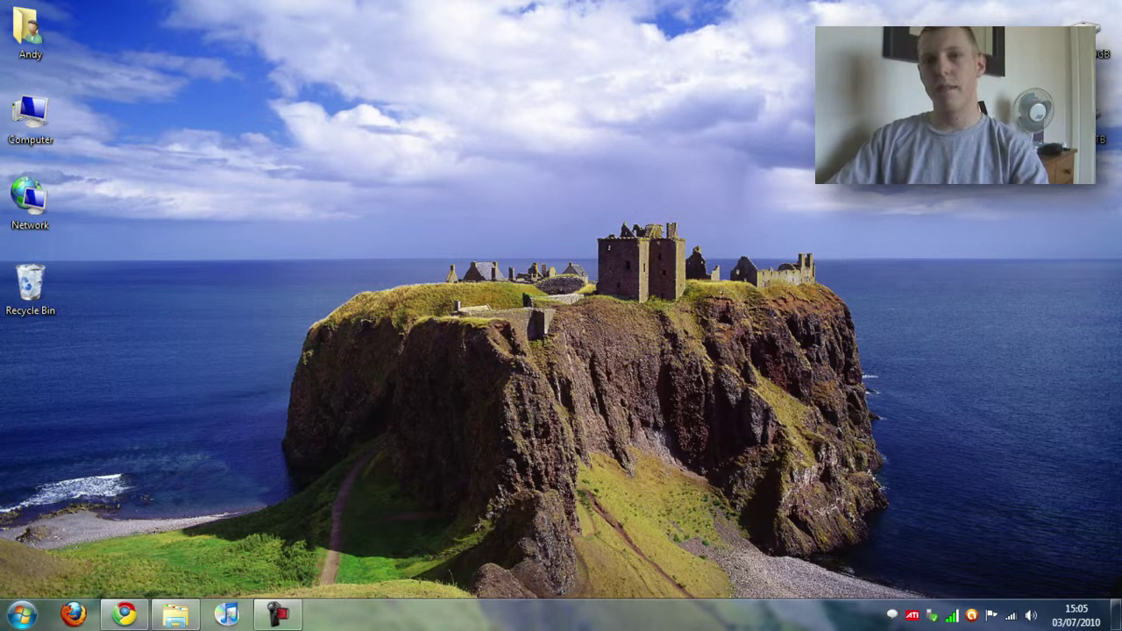
- Search Google for 'Black Magic Design' and open Blackmagic's software downloads page
click(124, 613)
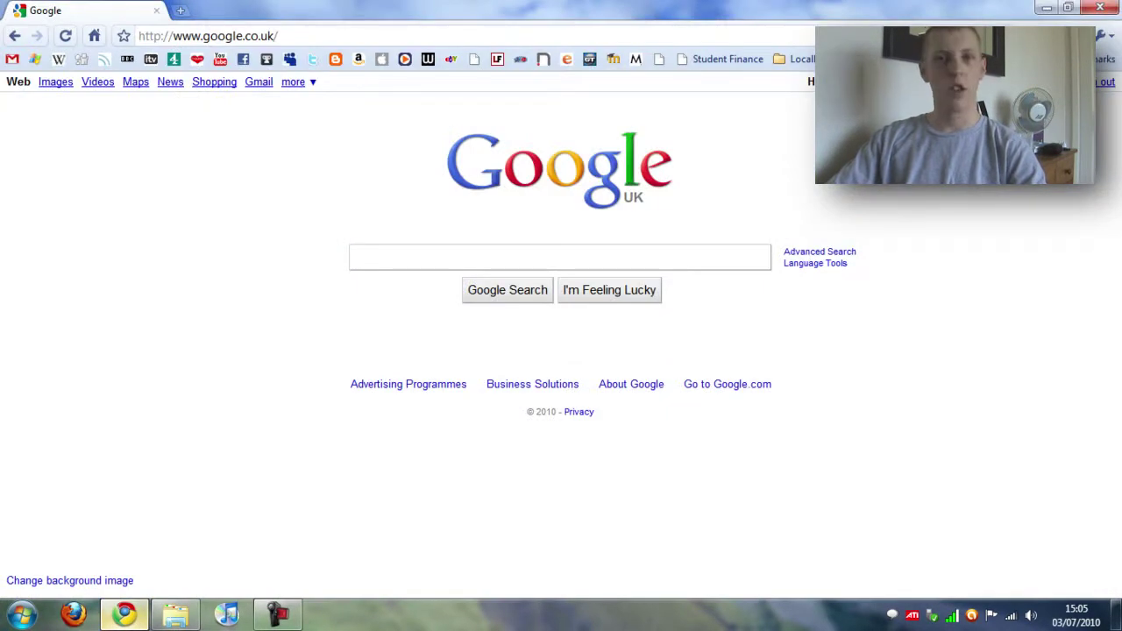
text(Black Magic Design)
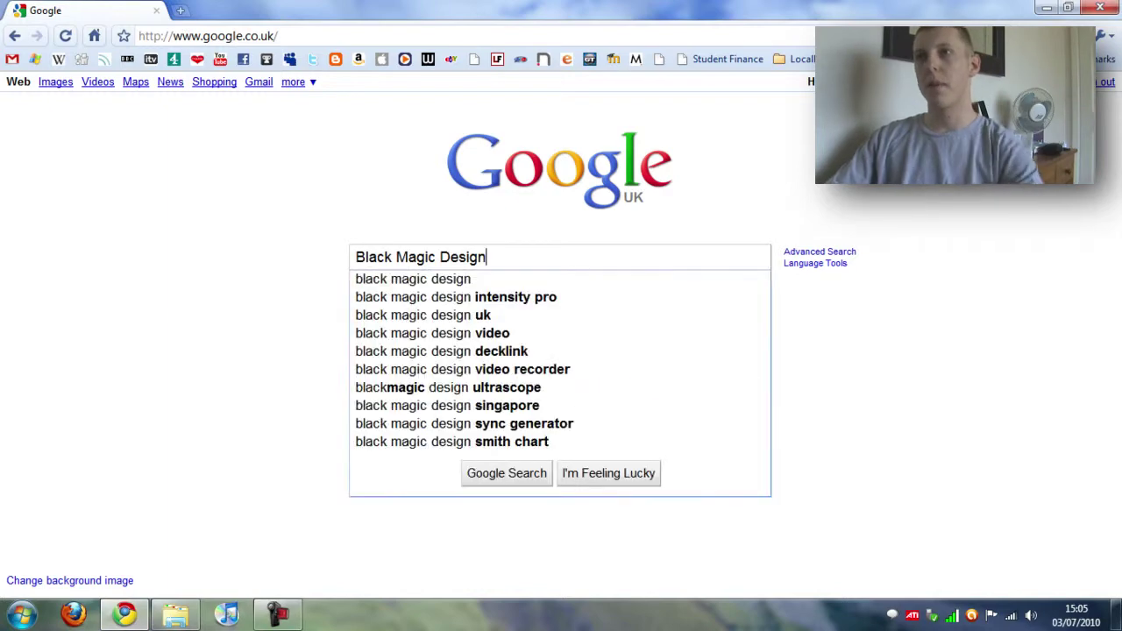
key(Return)
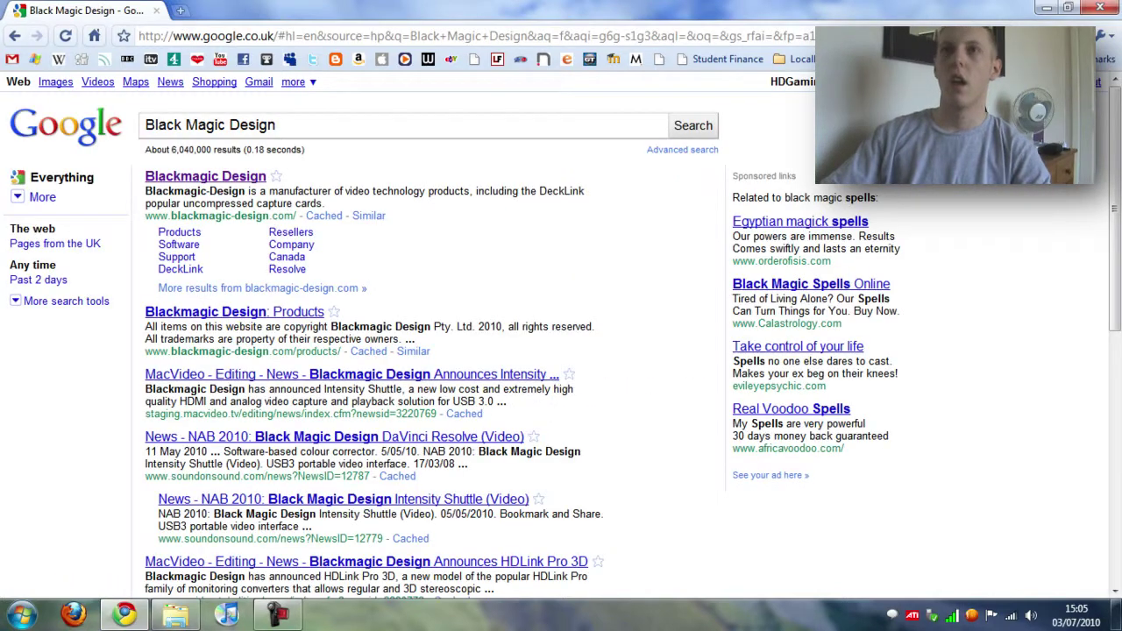
click(178, 245)
- Download Intensity_Windows_3.6.4.zip without registering and show Chrome's downloads list
scroll(554, 350, down, 1)
scroll(554, 351, down, 4)
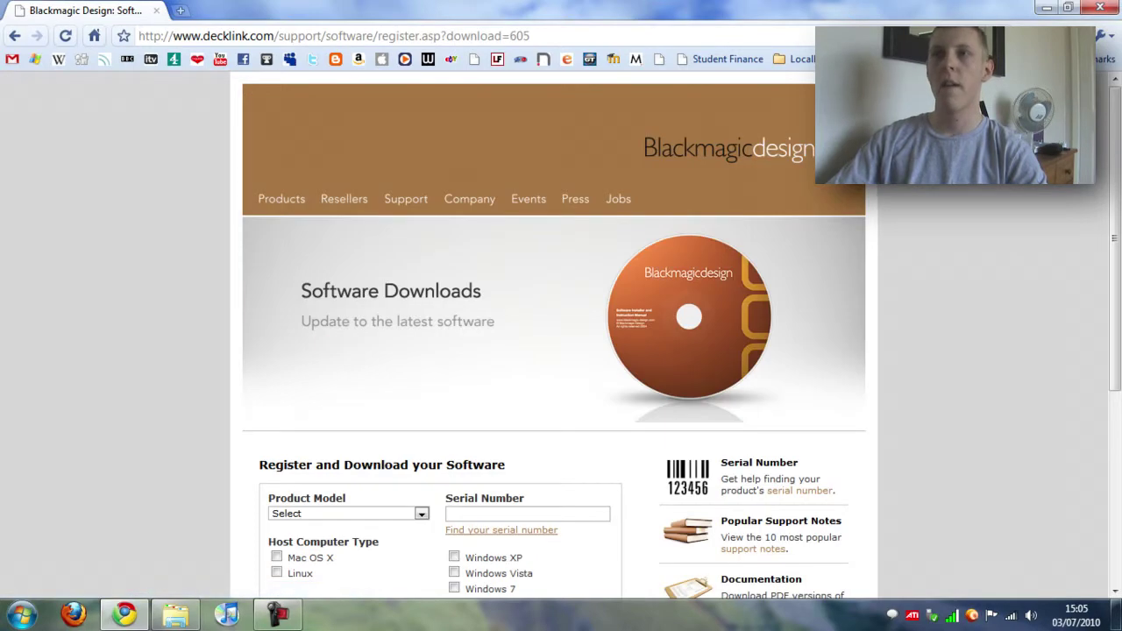
scroll(561, 351, down, 4)
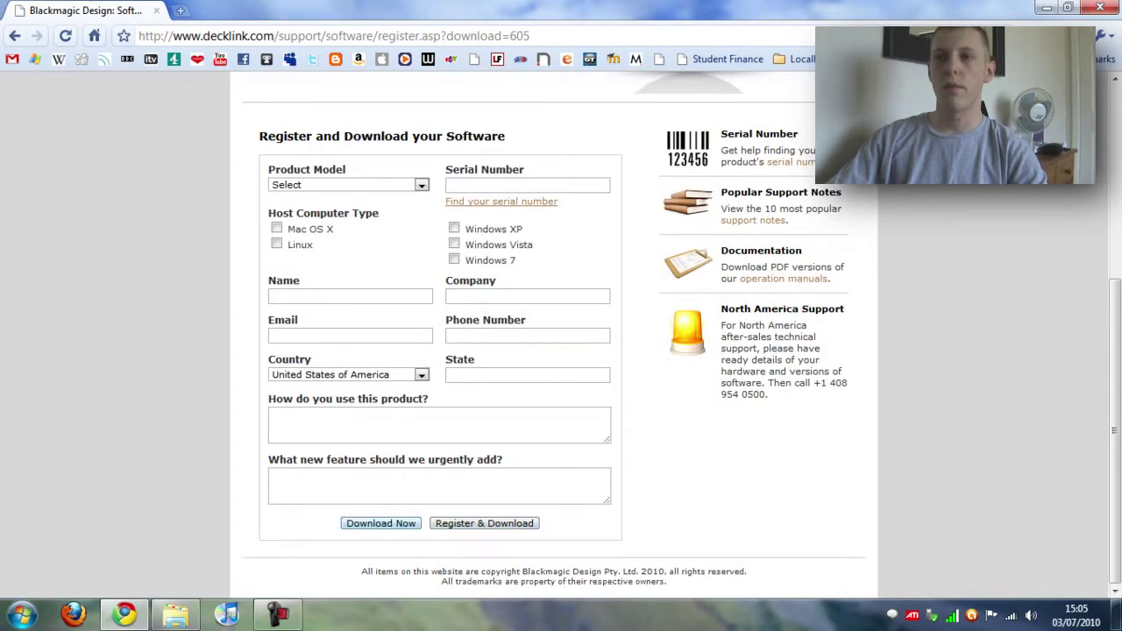
click(380, 524)
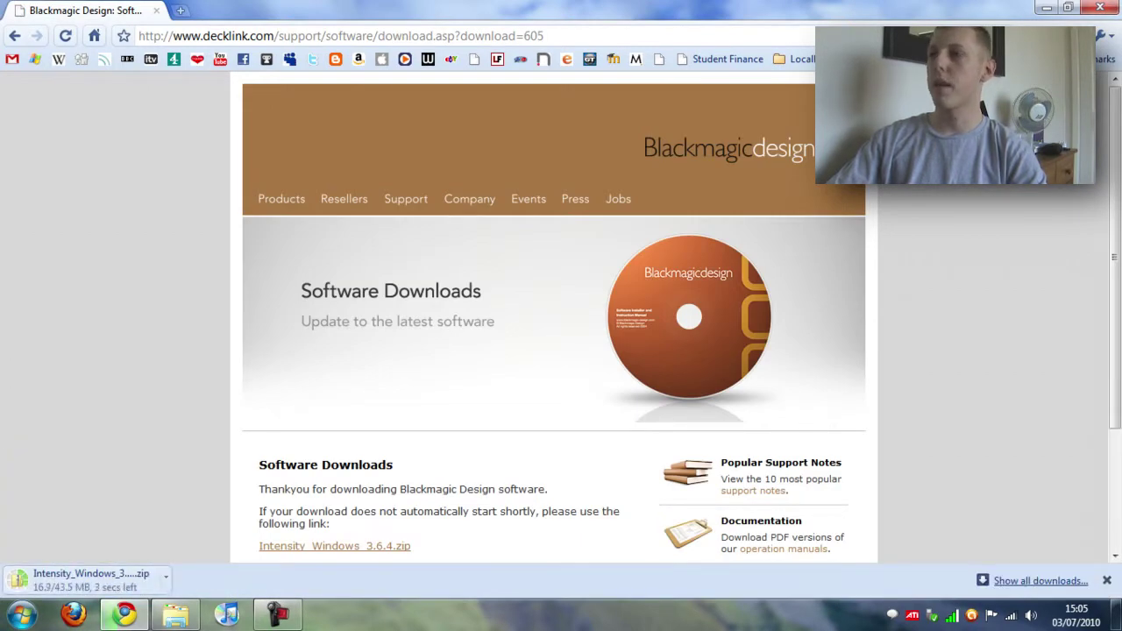
key(ctrl+j)
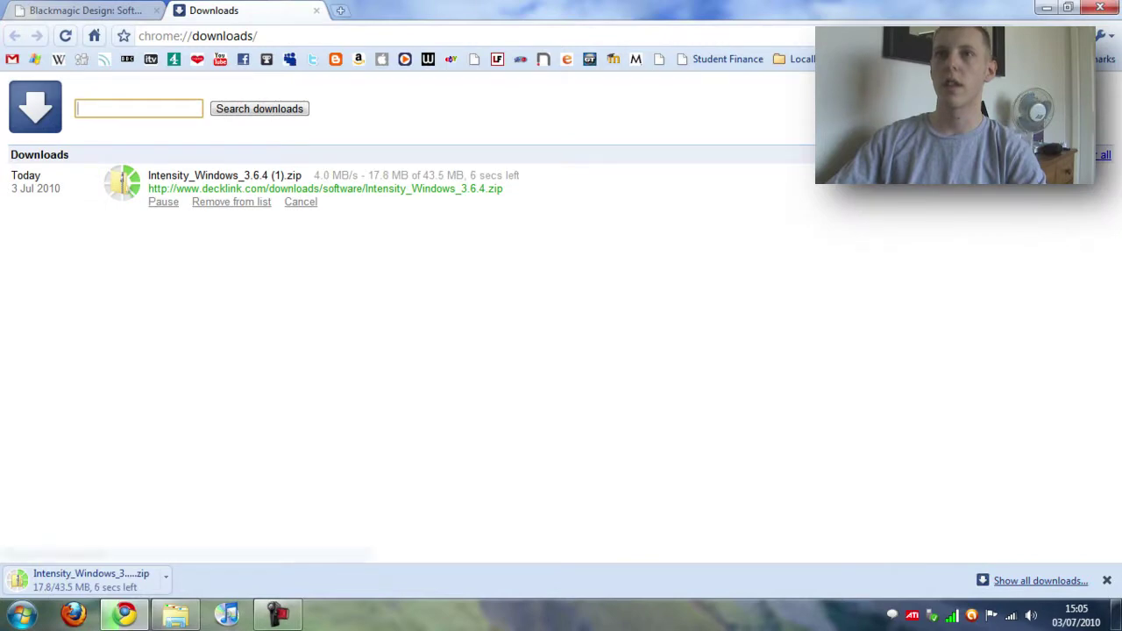
- Cancel the duplicate Intensity download and open the Downloads folder in Explorer
click(301, 201)
click(1047, 7)
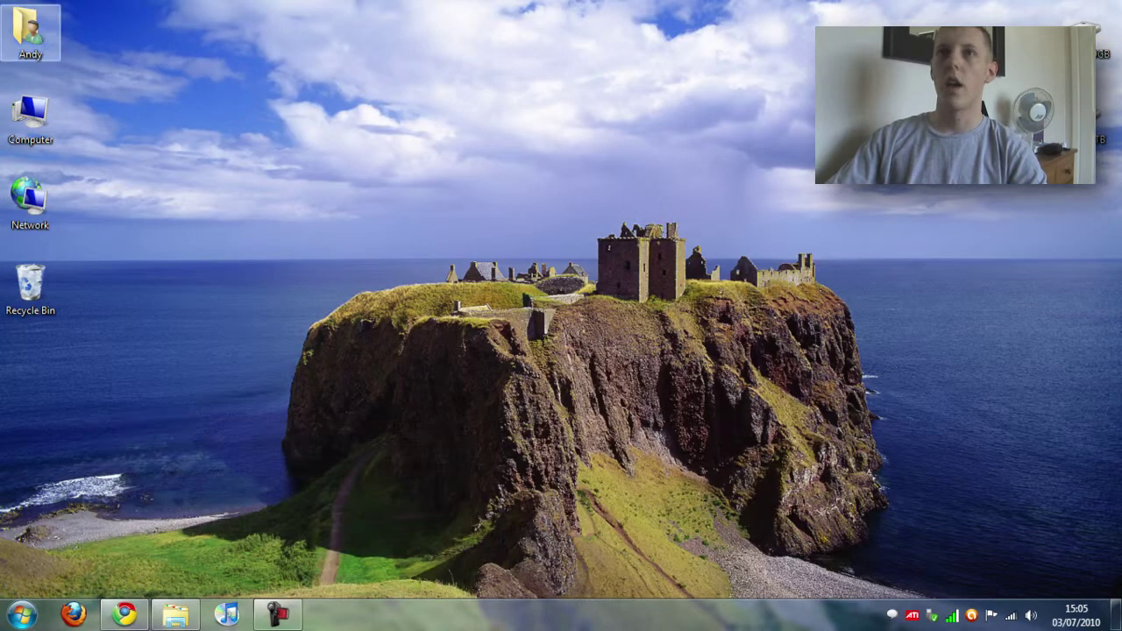
click(175, 614)
- Extract Intensity_Windows_3.6.4.zip here with 7-Zip, revealing the Intensity 3.6.4 and Media Express 2.0.4 installers
click(285, 233)
right_click(288, 235)
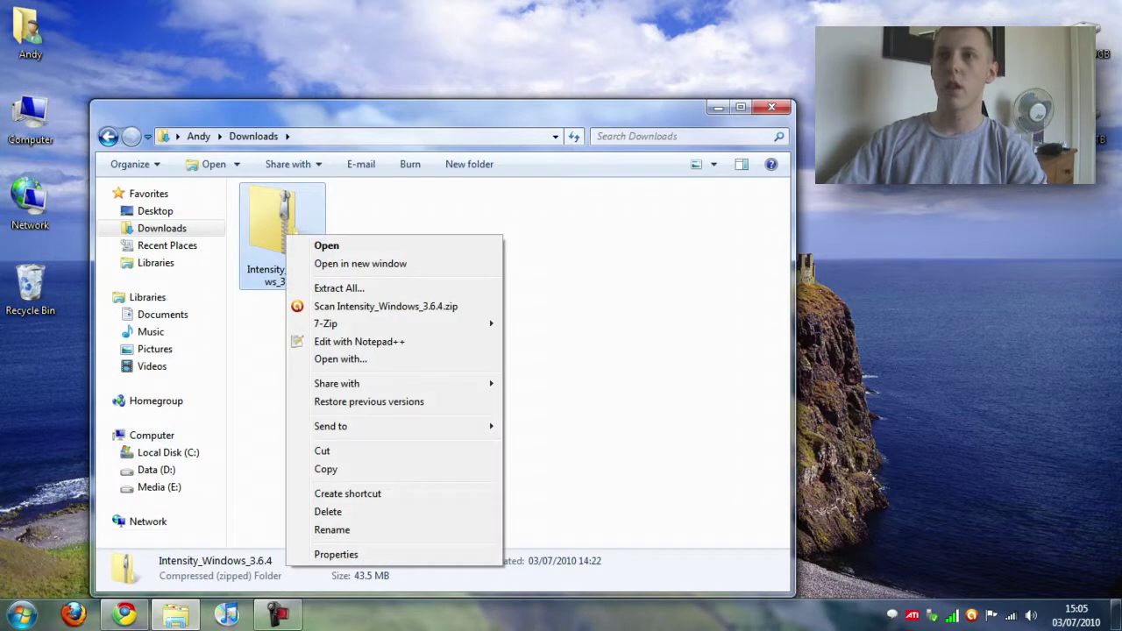
mouse_move(333, 323)
click(553, 359)
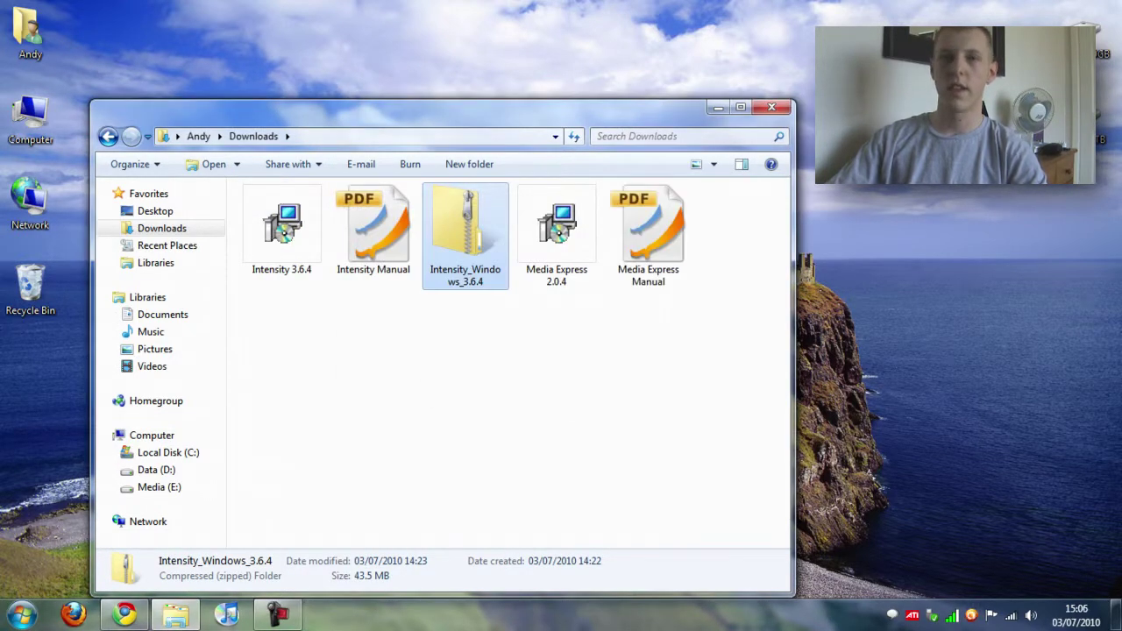
click(281, 230)
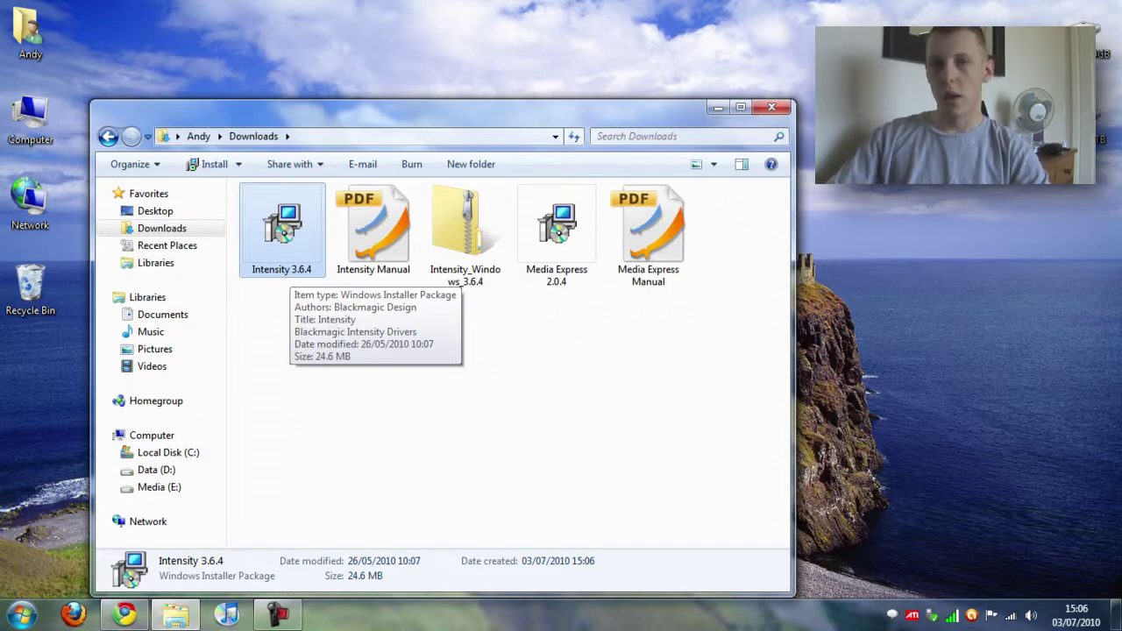
click(557, 230)
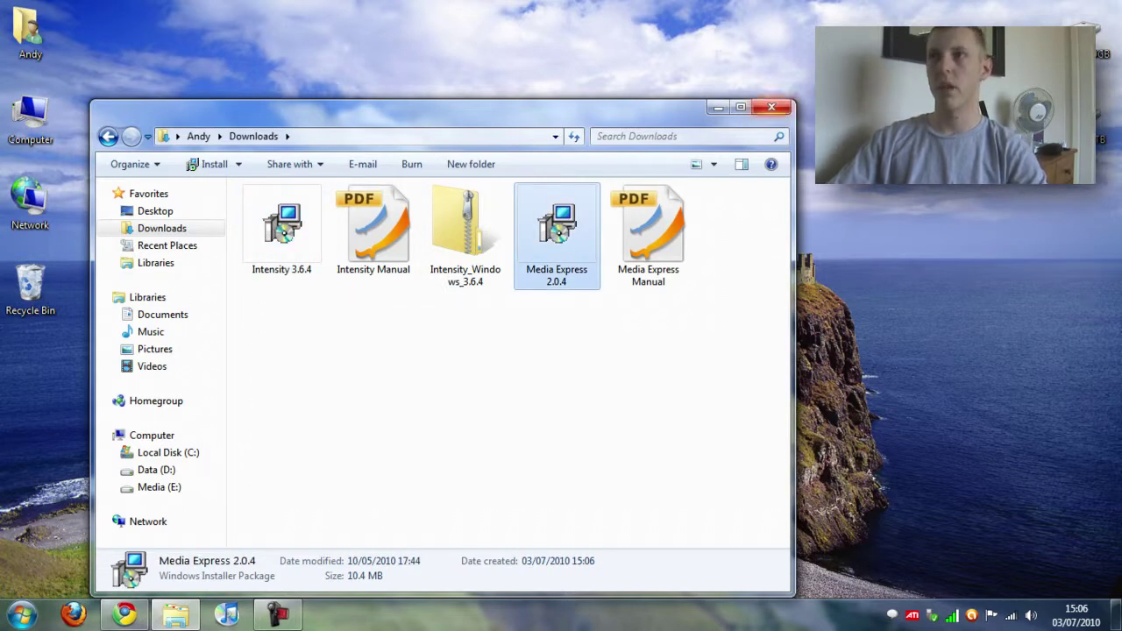
- Close the Downloads window and open the Control Panel from the Start menu
key(alt+F4)
key(super)
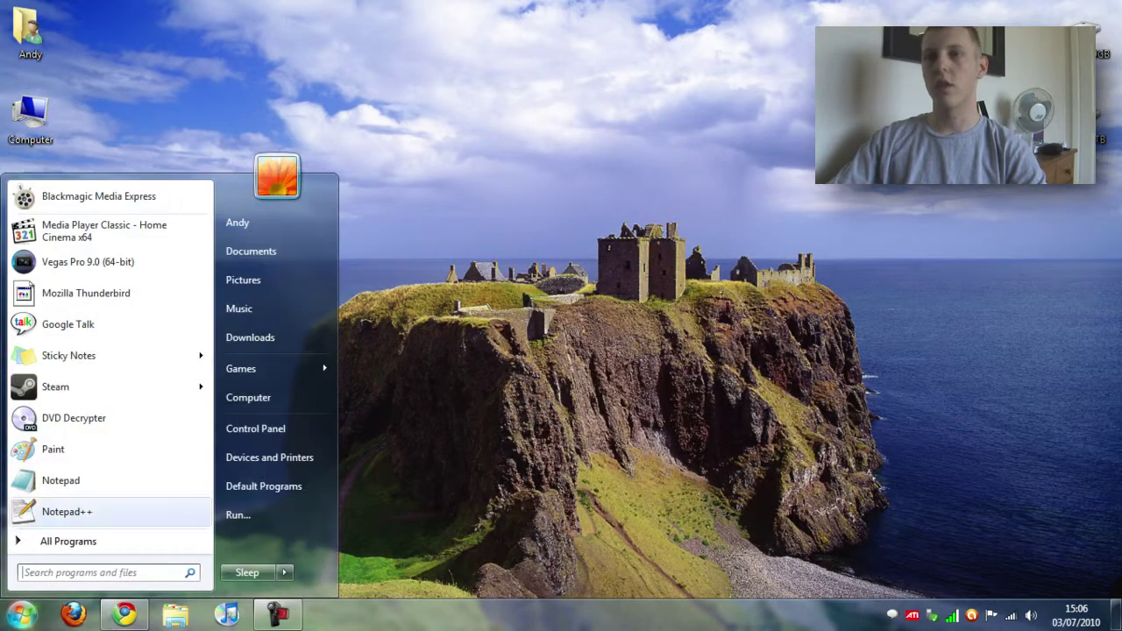
key(Return)
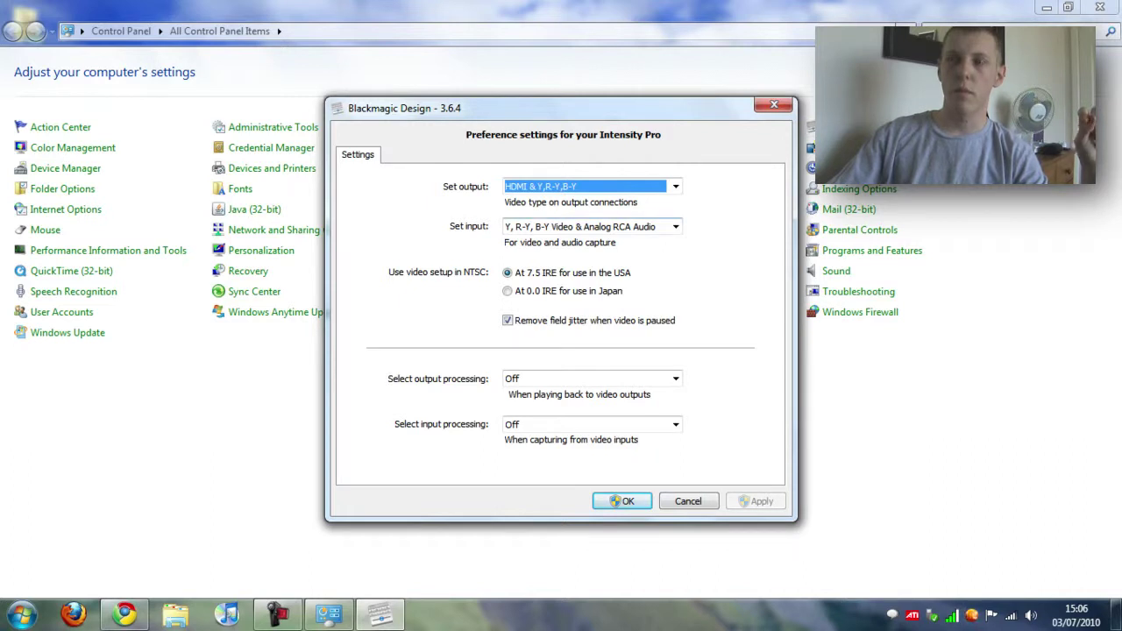
- Set the Intensity Pro input to Y, R-Y, B-Y Video & Analog RCA Audio
click(675, 226)
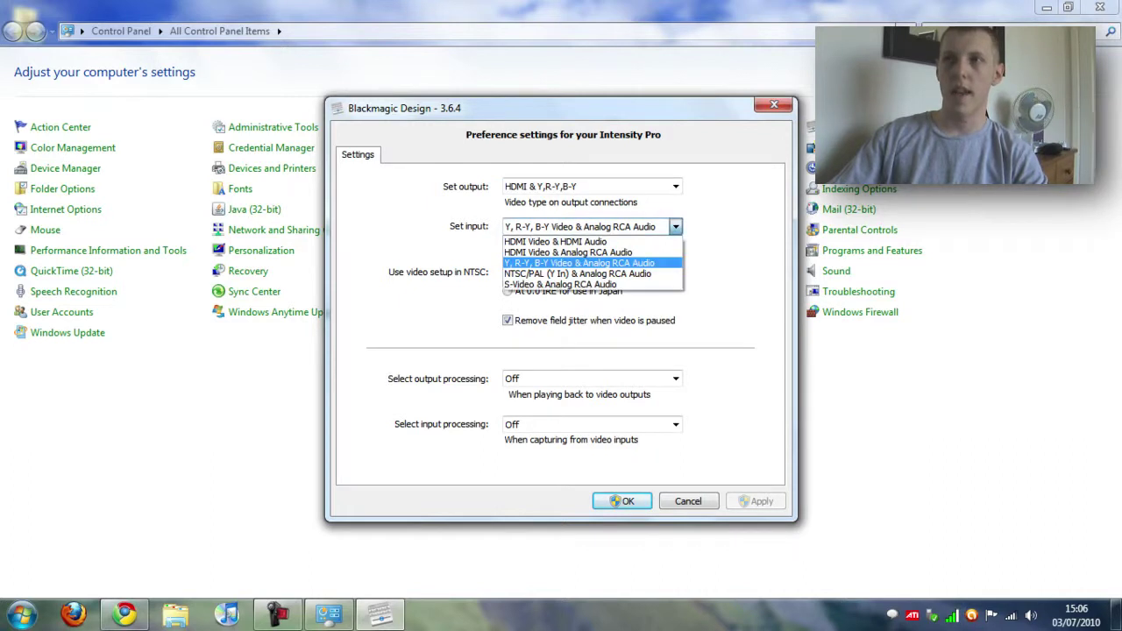
key(Up)
key(Up)
key(Return)
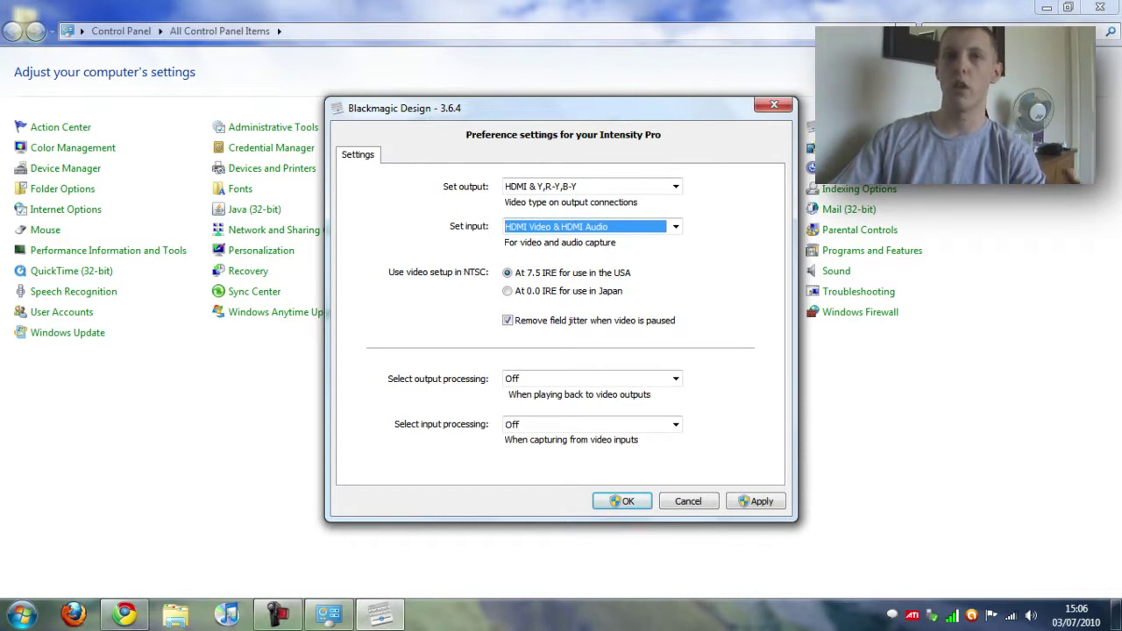
key(alt+Down)
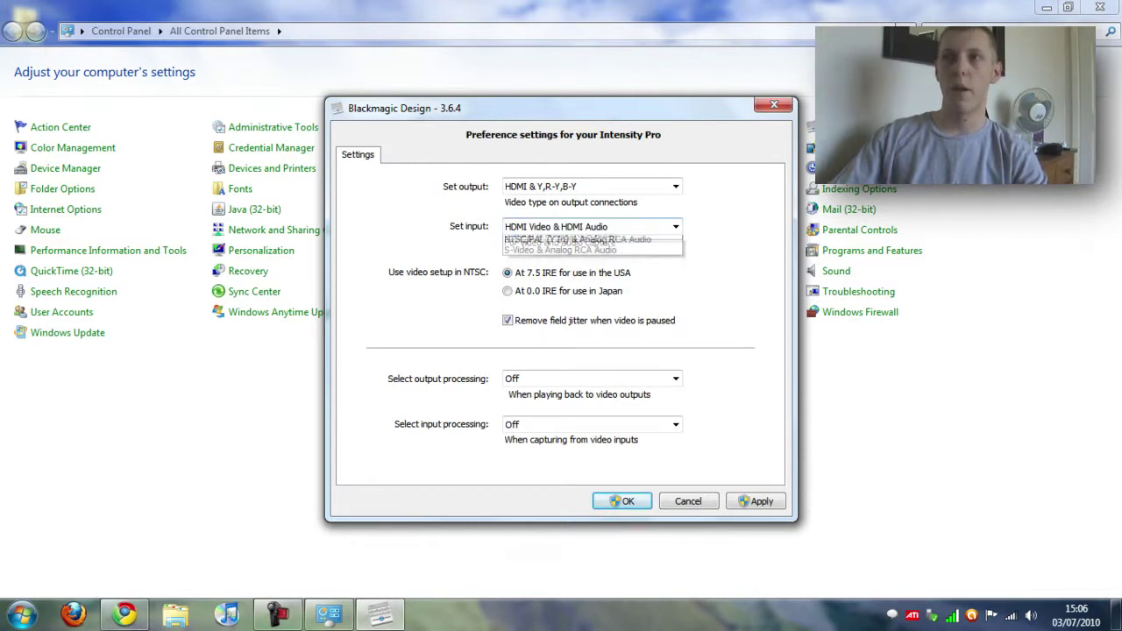
key(Down)
key(Down)
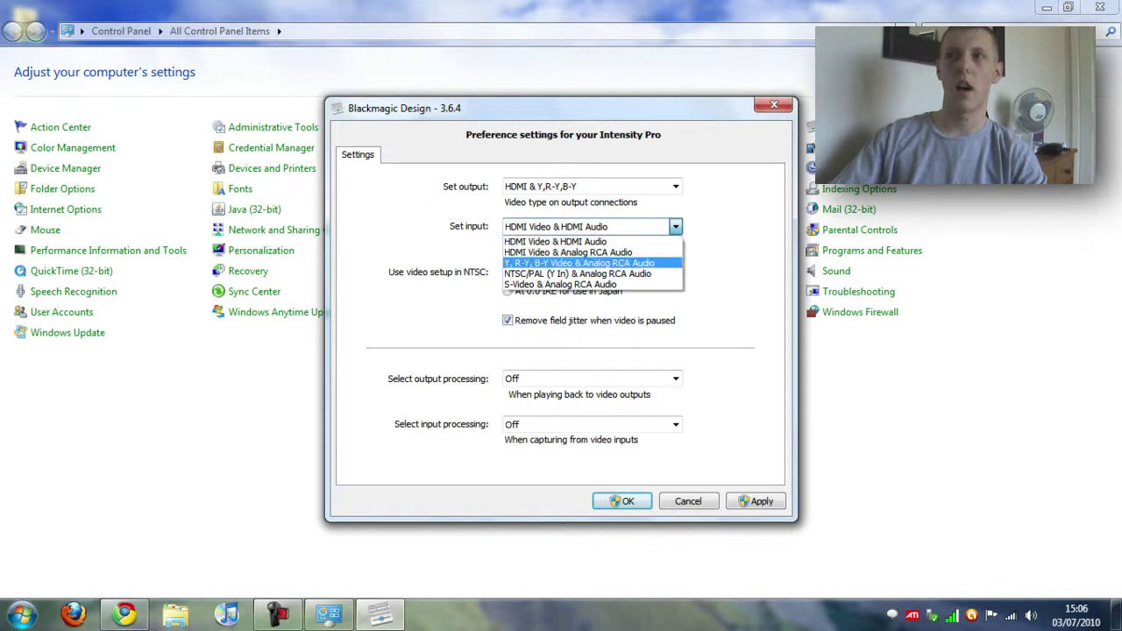
key(Return)
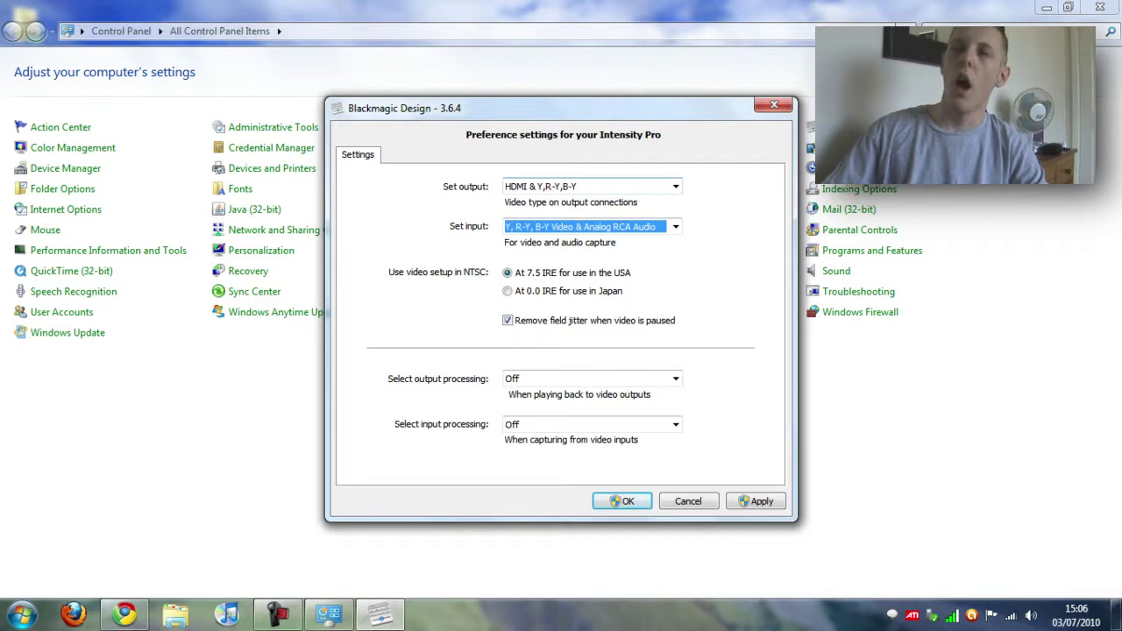
key(shift+Tab)
key(alt+Down)
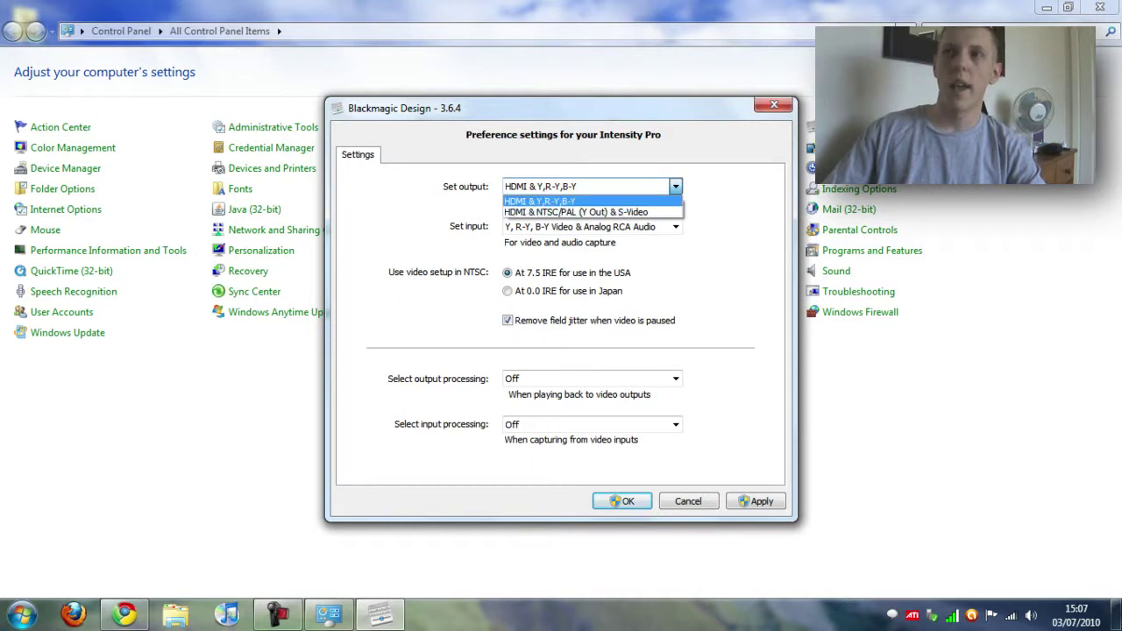
key(Return)
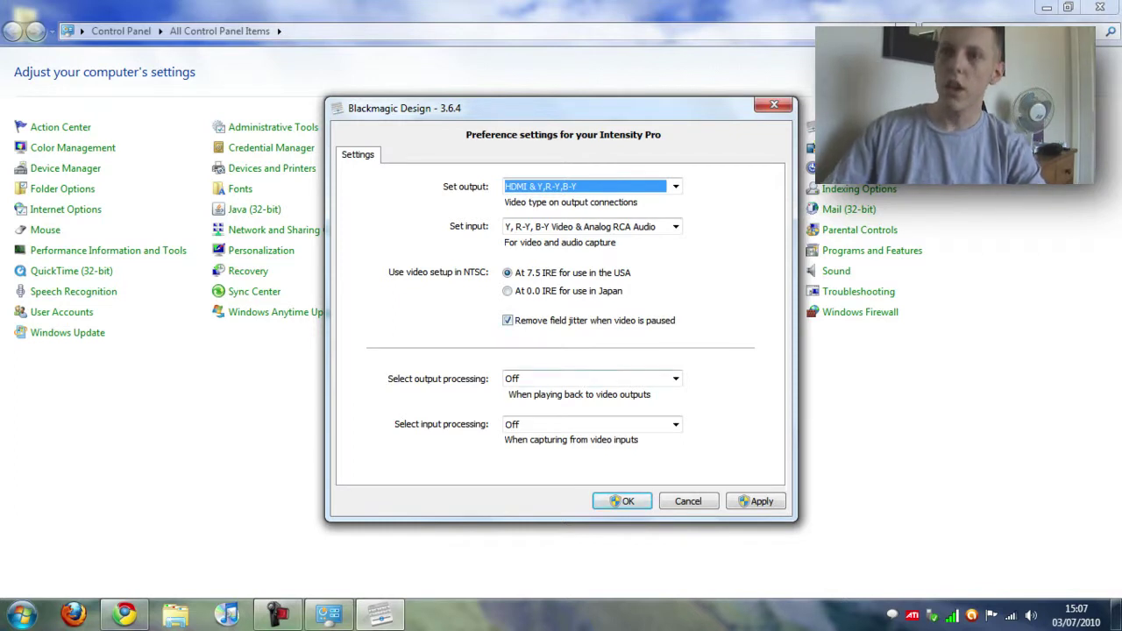
click(675, 378)
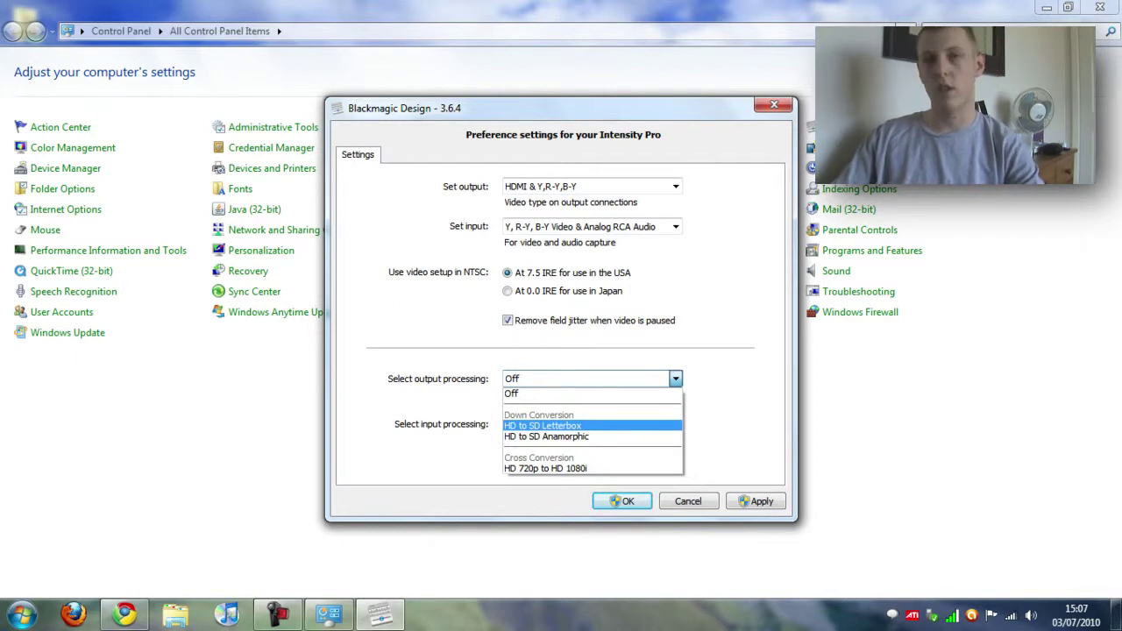
key(Up)
key(Return)
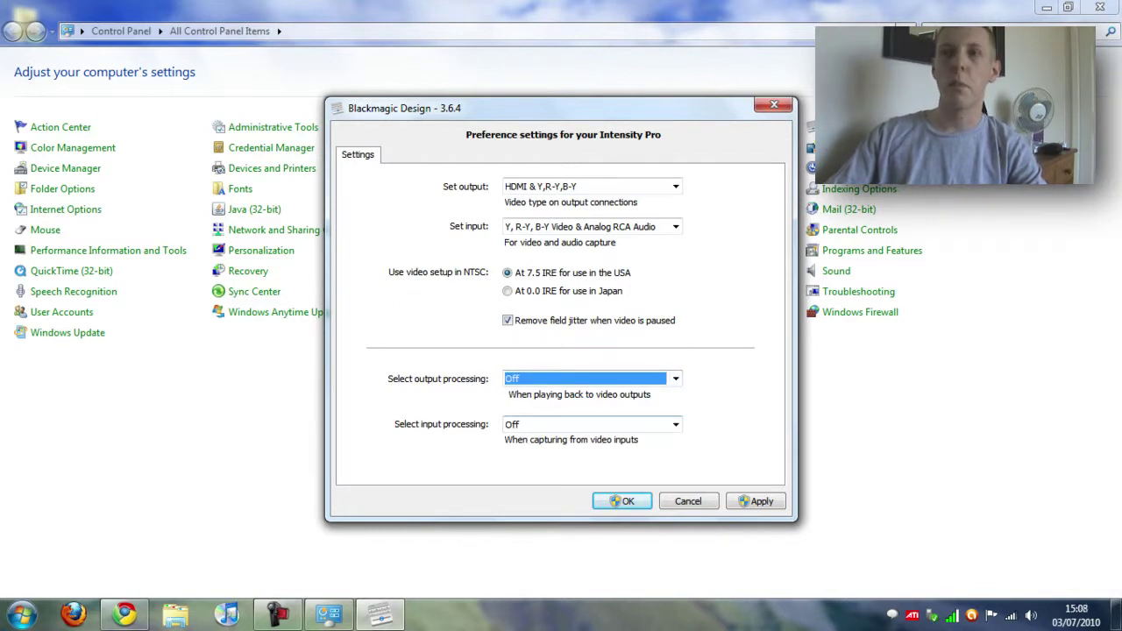
click(675, 424)
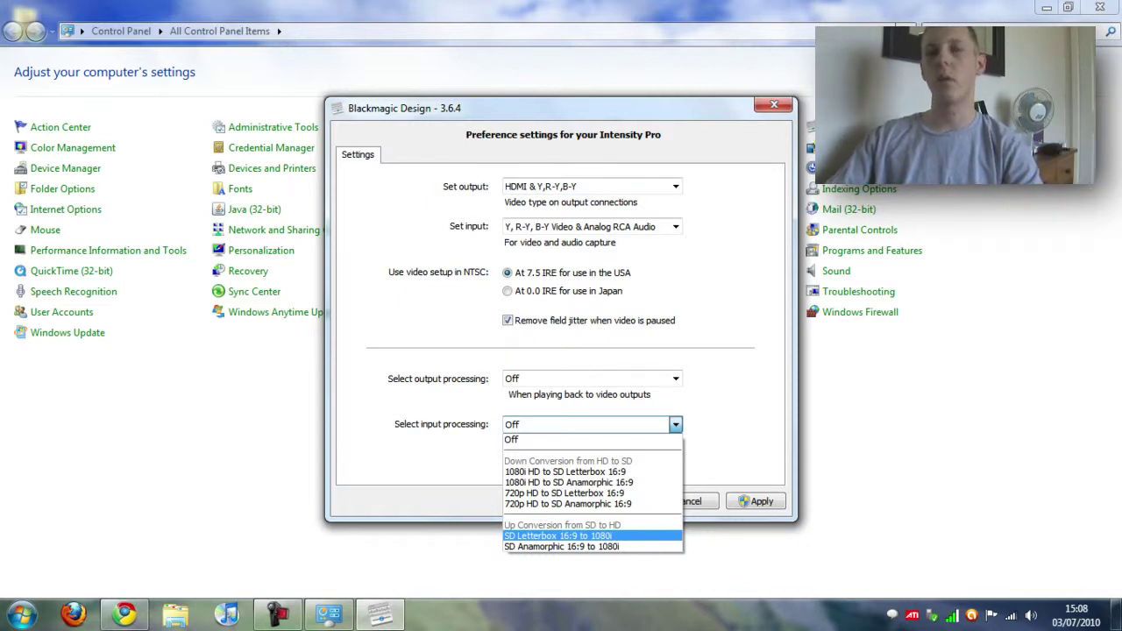
key(Up)
key(Up)
key(Up)
key(Up)
key(Up)
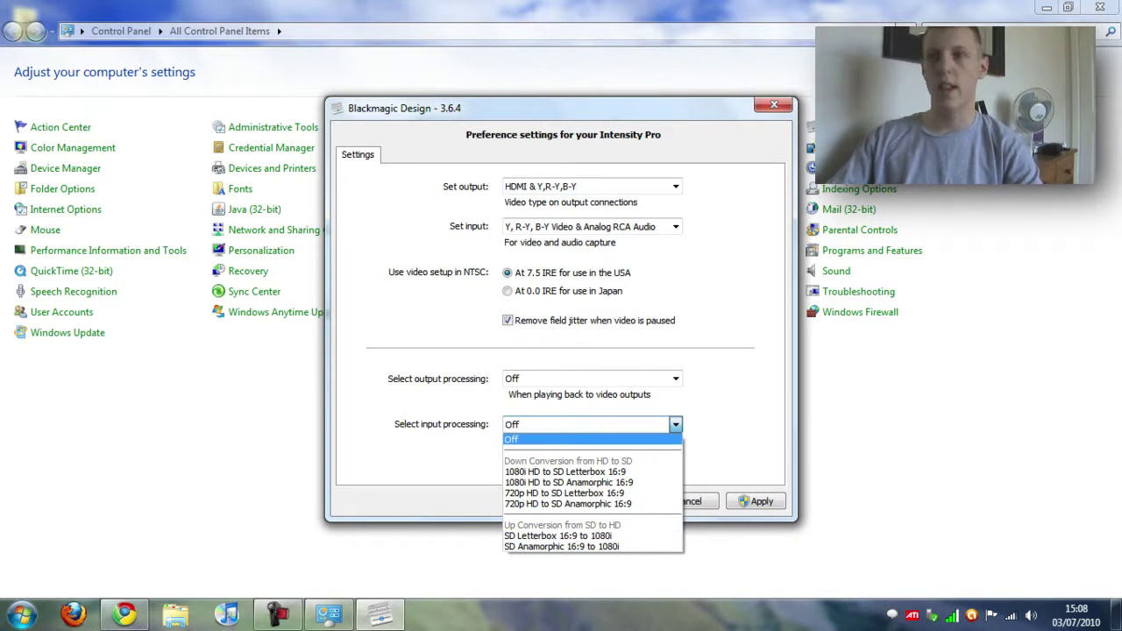
key(Return)
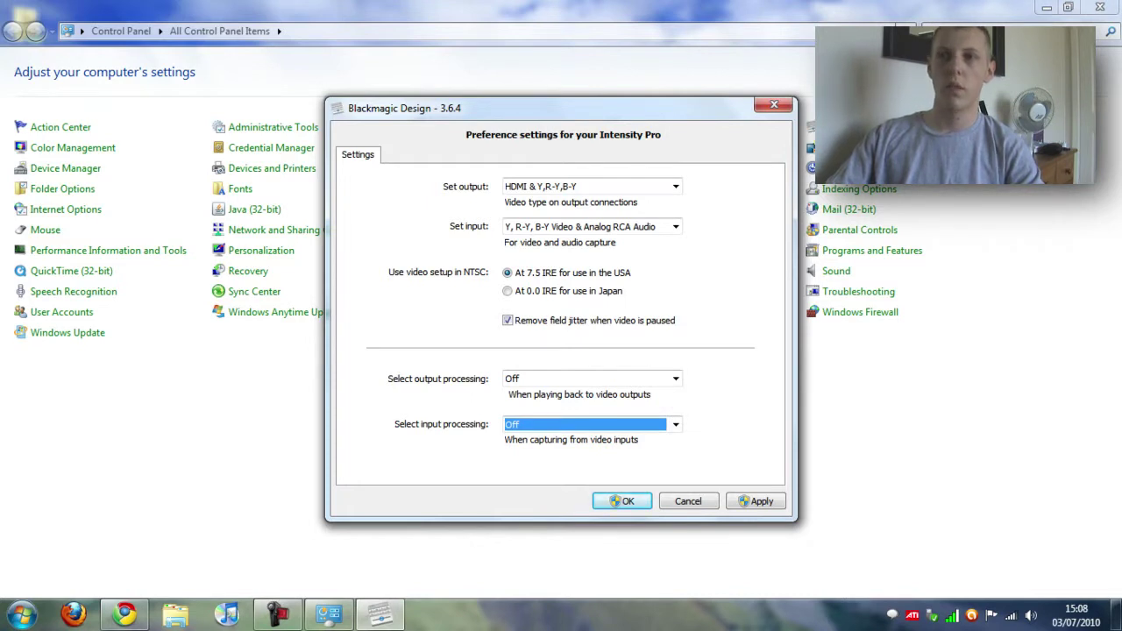
- Apply the Intensity Pro settings, close the preferences with OK, and close Control Panel
key(Tab)
key(Tab)
key(Tab)
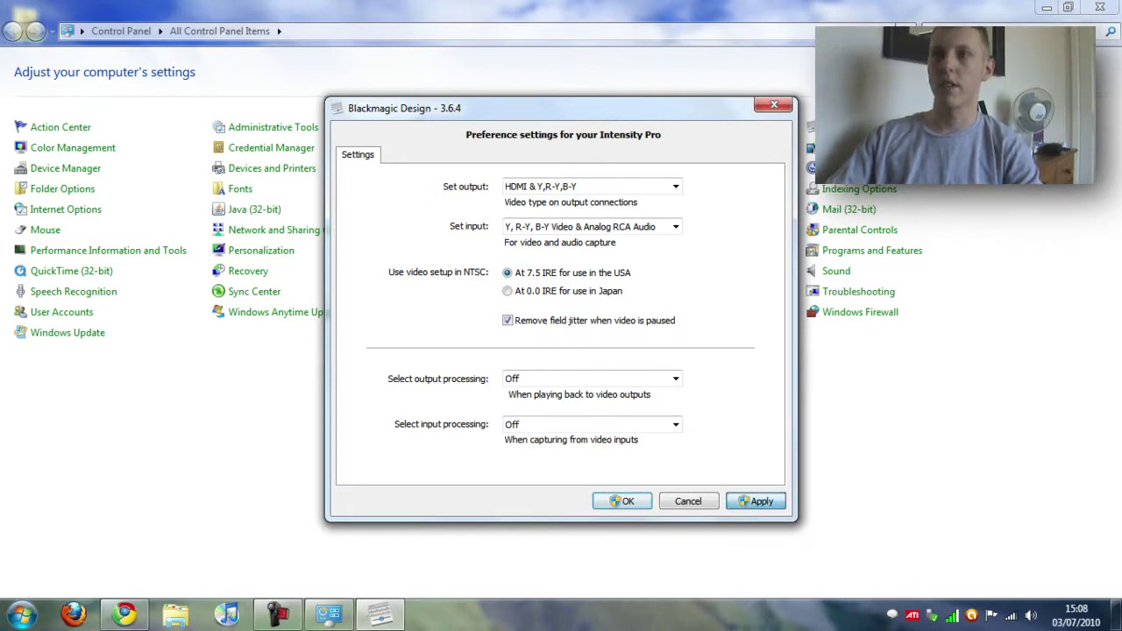
key(alt+a)
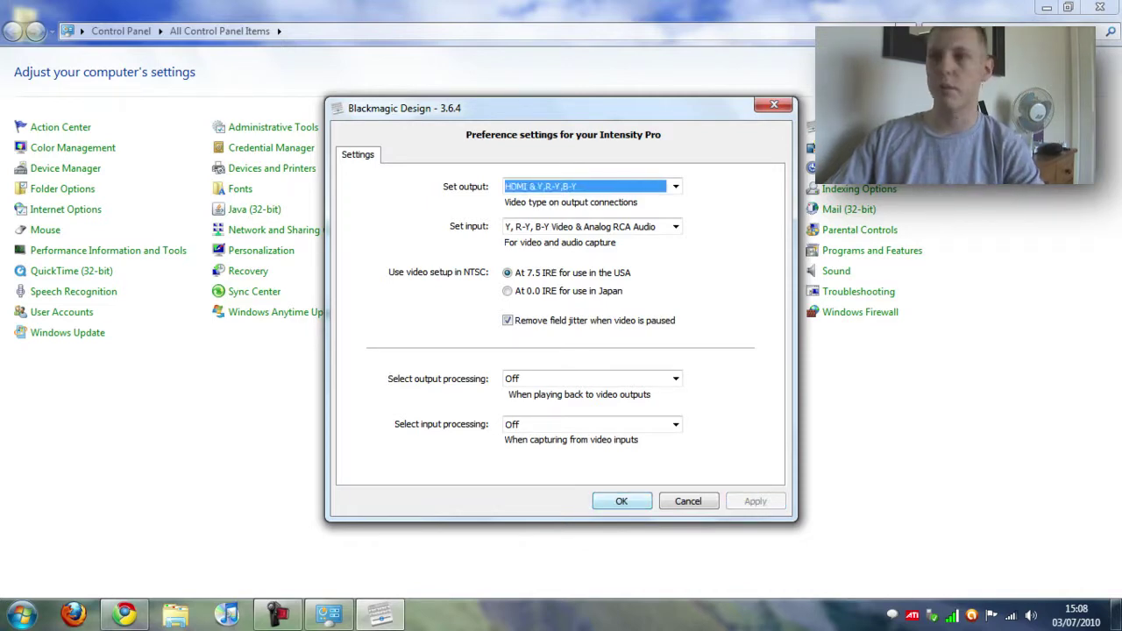
key(Return)
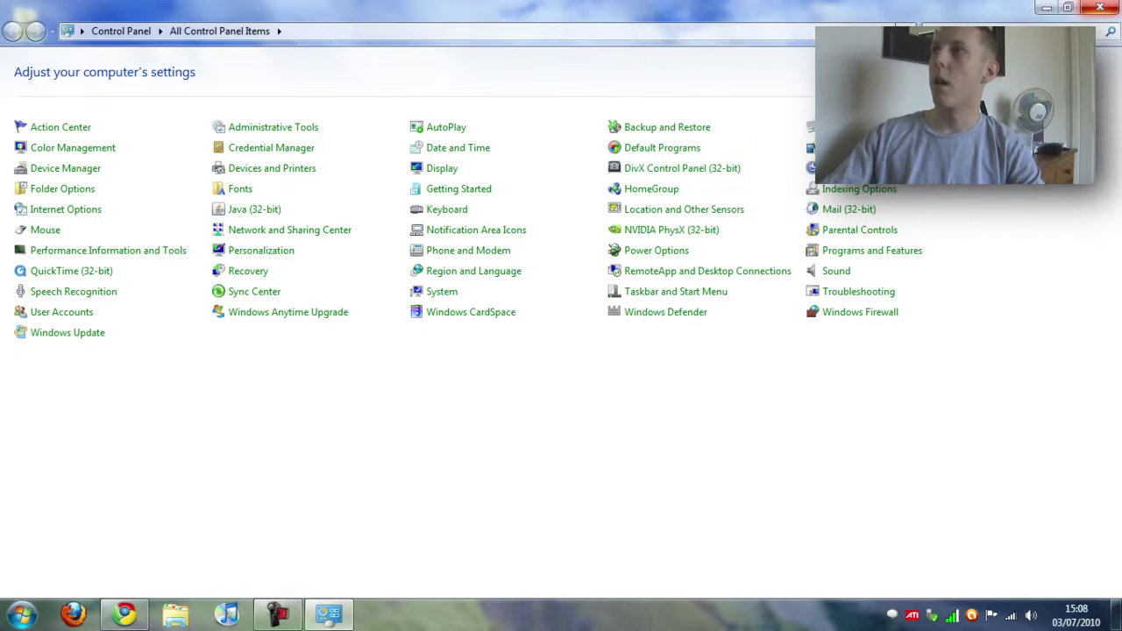
key(alt+F4)
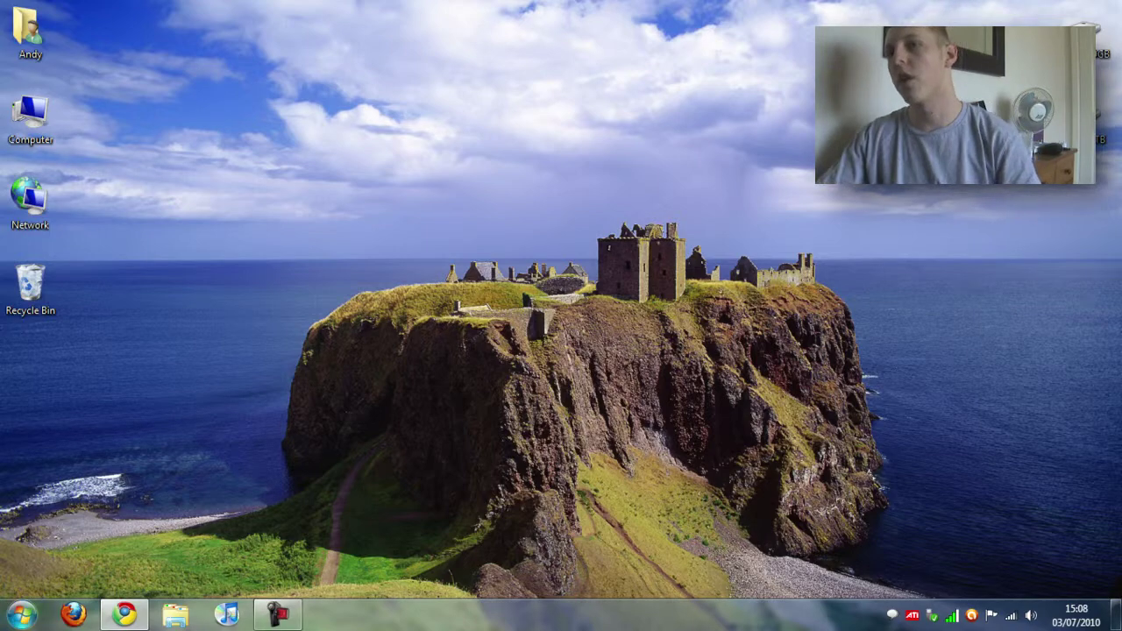
- Launch Blackmagic Media Express from the Start menu and open Edit > Preferences
click(21, 613)
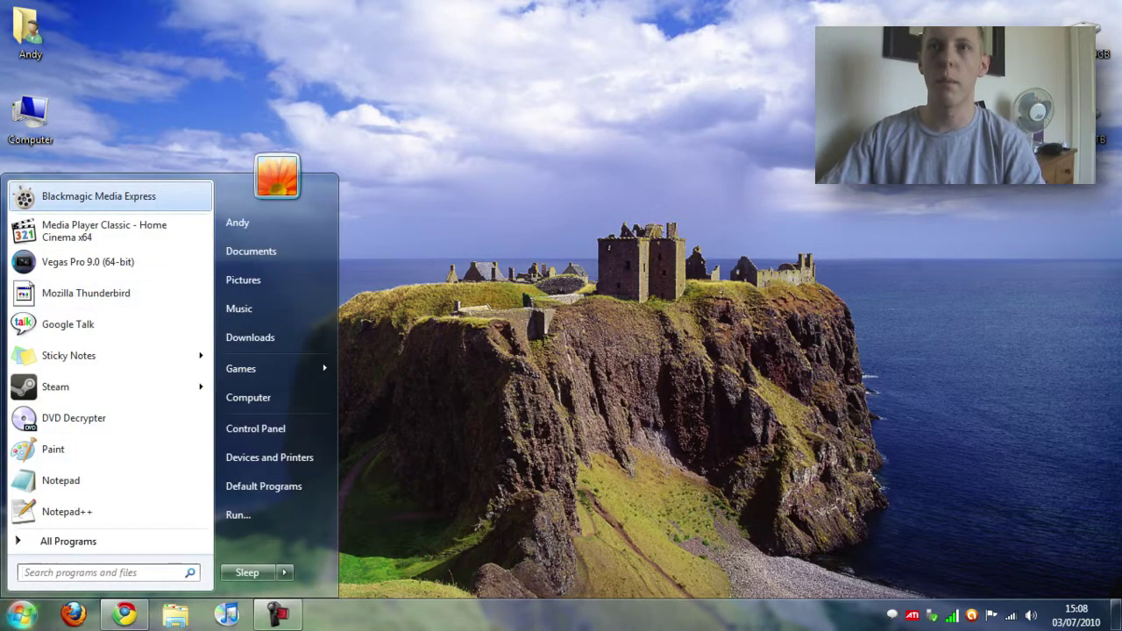
key(Escape)
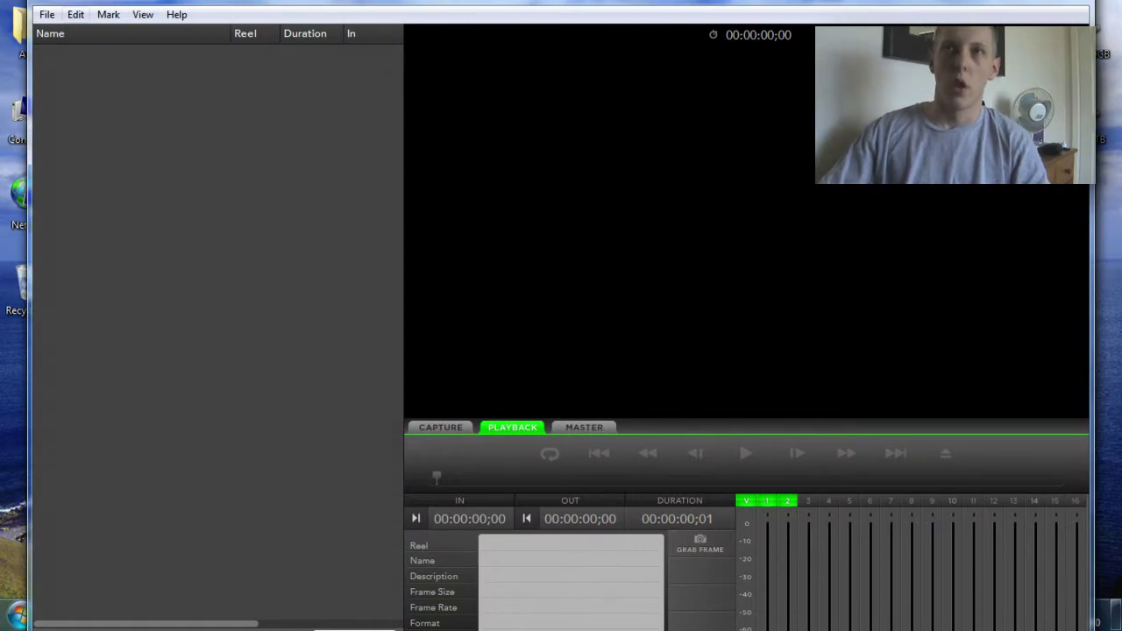
key(alt+e)
key(Return)
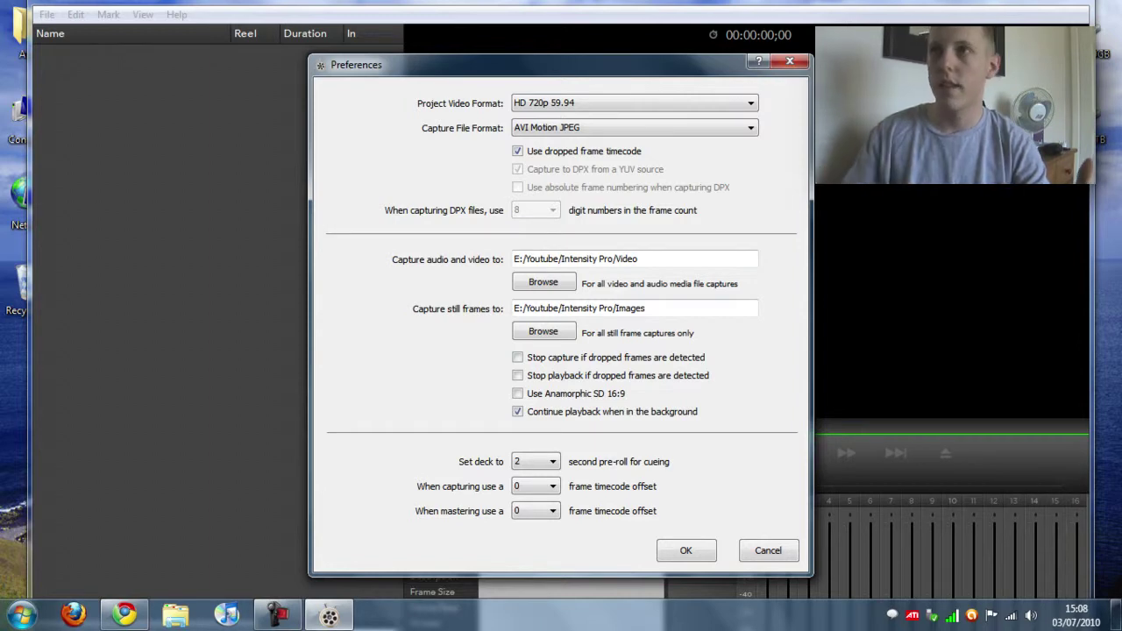
key(alt+Down)
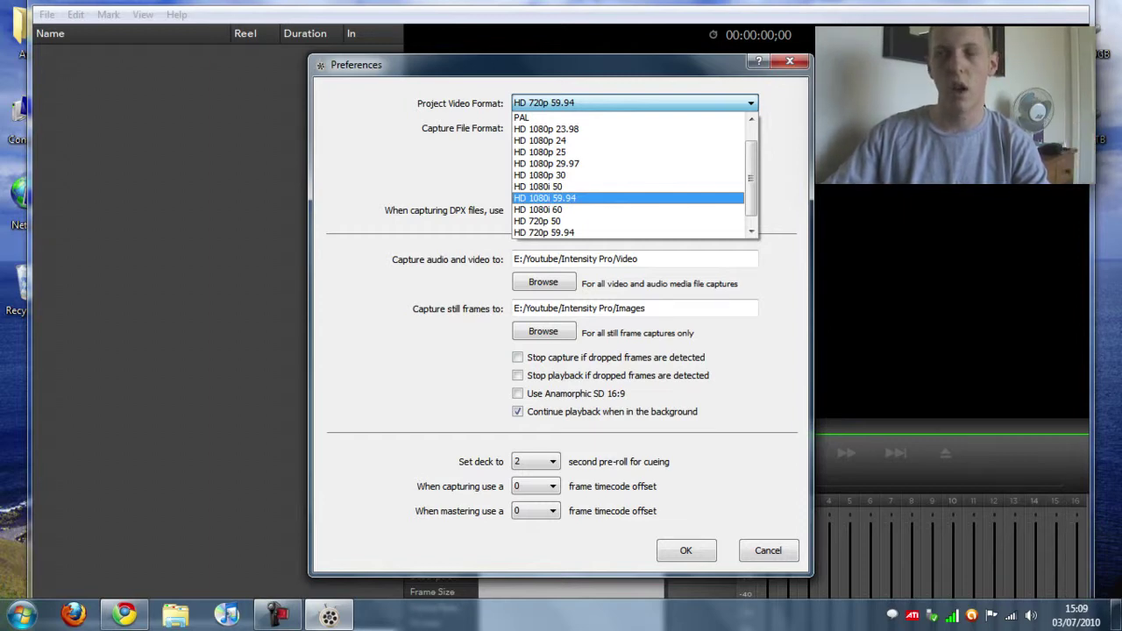
key(Down)
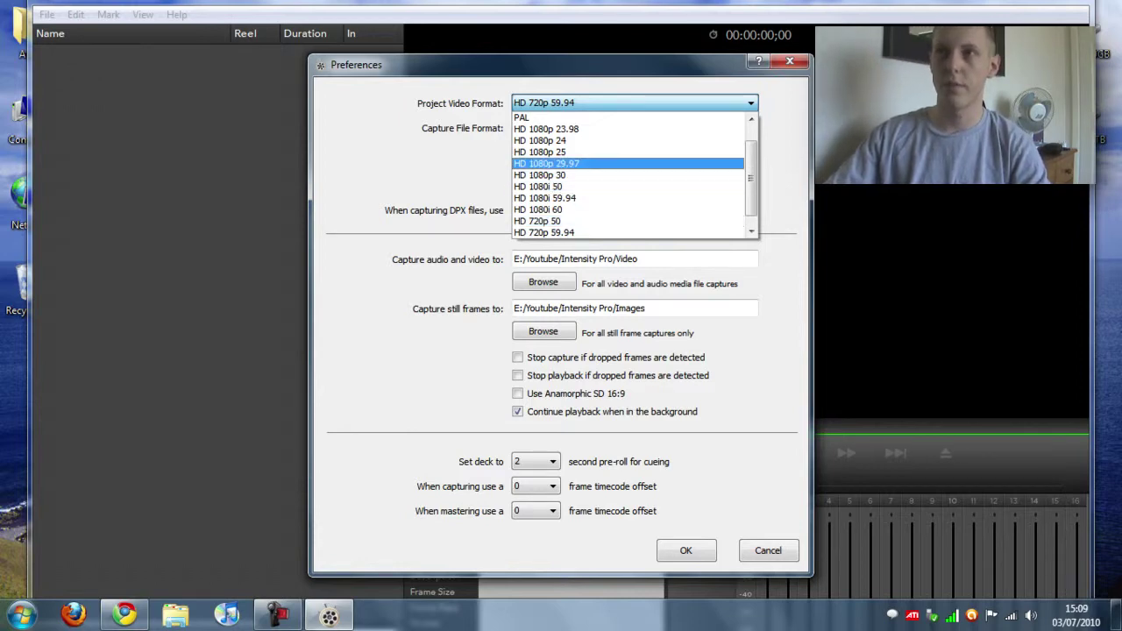
key(Escape)
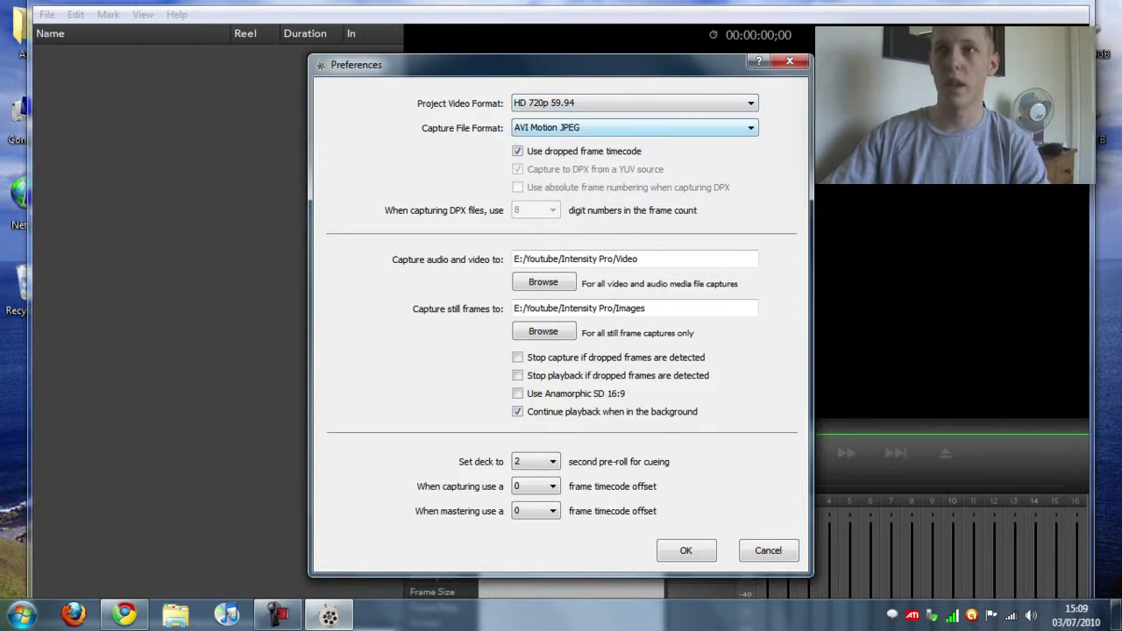
key(alt+Down)
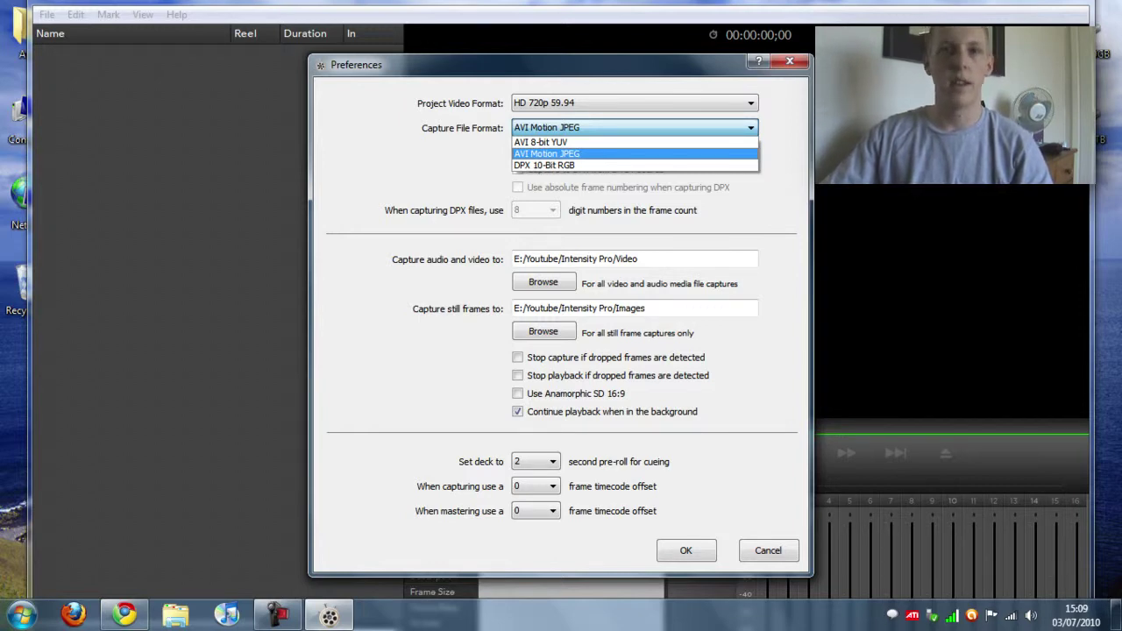
key(Up)
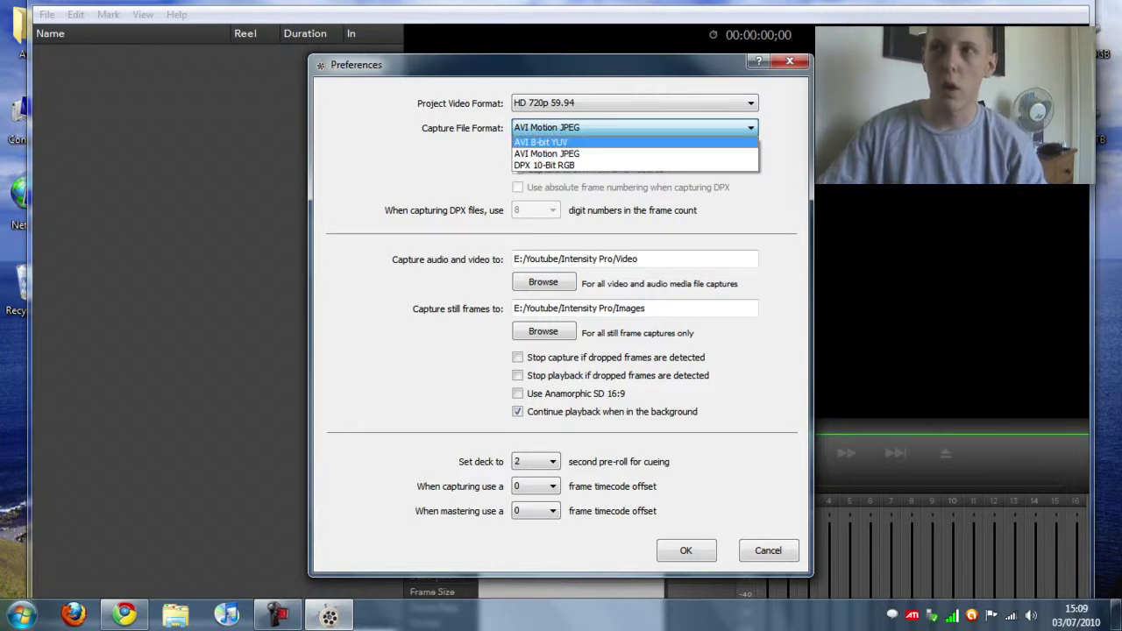
key(Return)
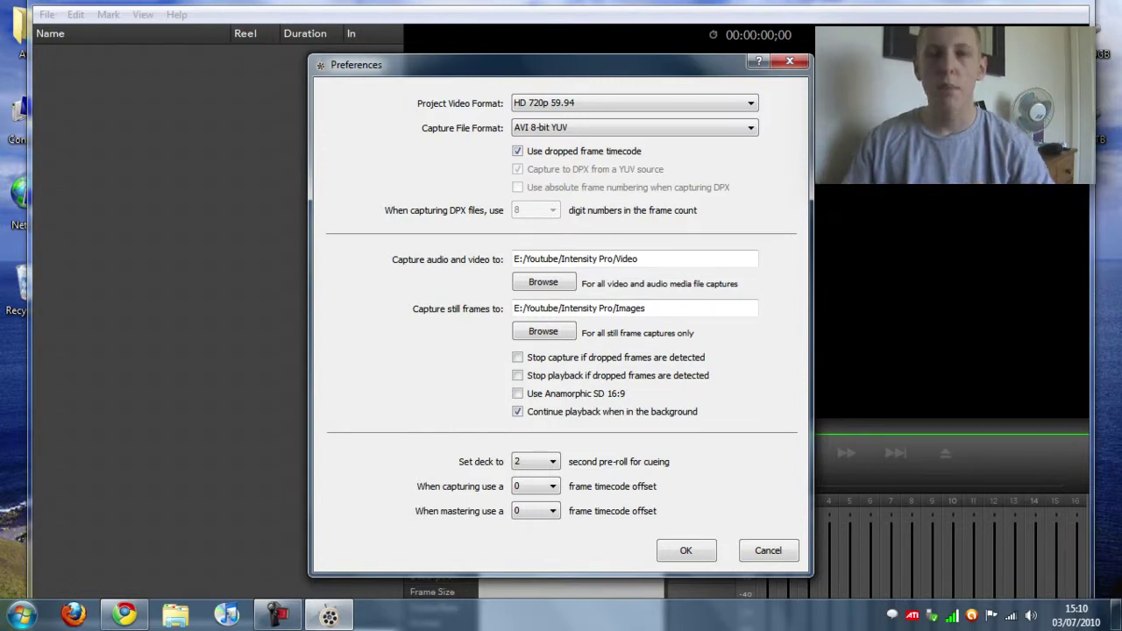
key(alt+Down)
key(Down)
- Set the capture file format back to AVI Motion JPEG
key(Return)
key(Tab)
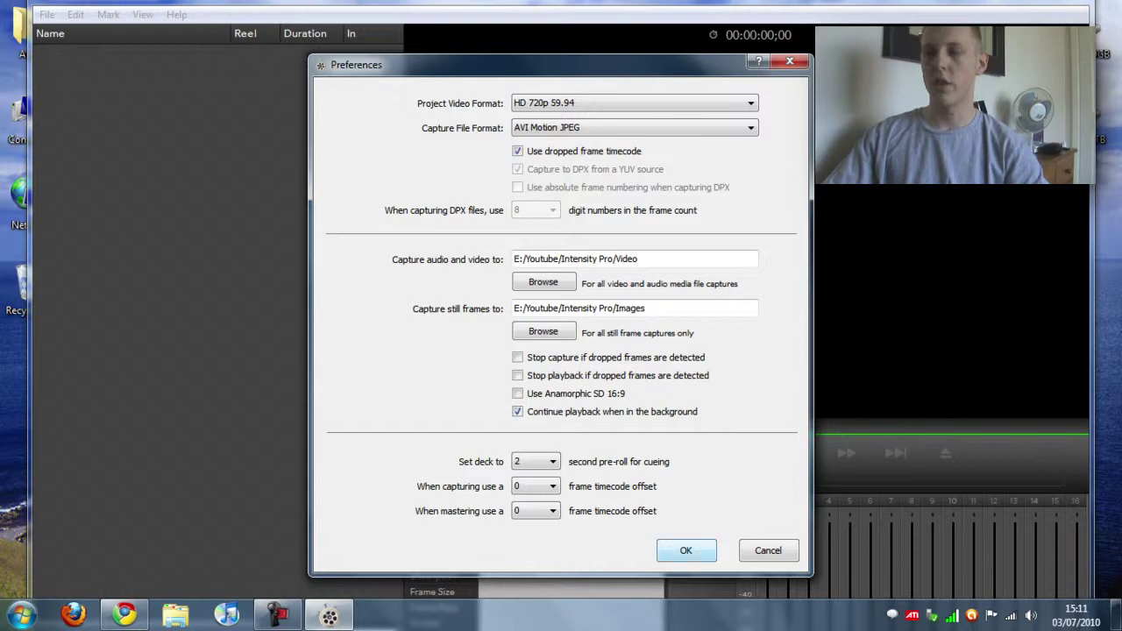
- Confirm the Preferences with OK to return to the Media Express main window
key(Return)
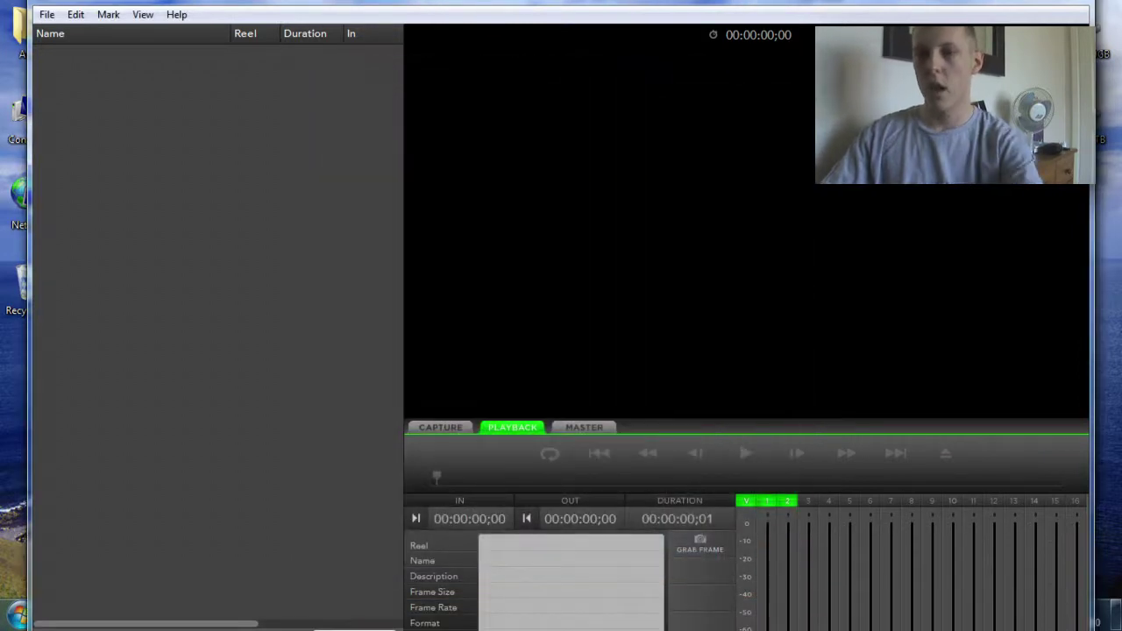